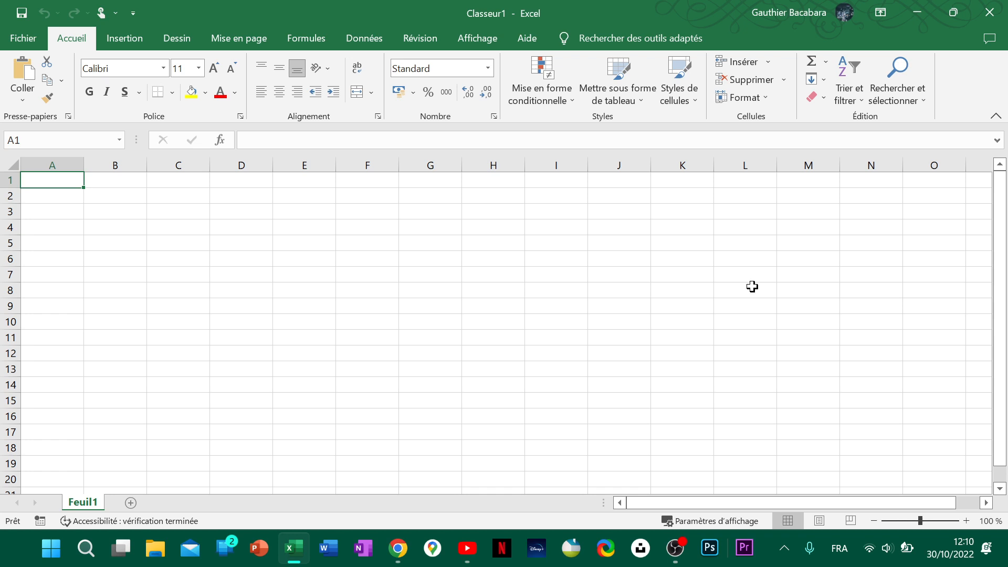
- Examine the number formats and the commands for inserting, drawing, page layout, formulas, data, review, display, help and file management
{"action": "left_click_drag", "start_coordinate": [70, 181], "coordinate": [49, 166]}
{"action": "left_click", "coordinate": [489, 68]}
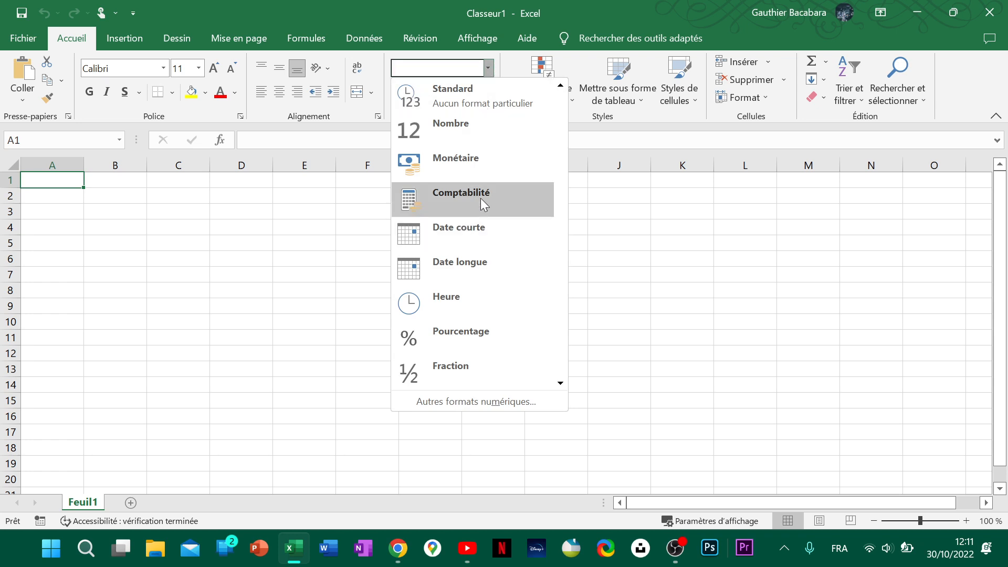
{"action": "left_click", "coordinate": [488, 67]}
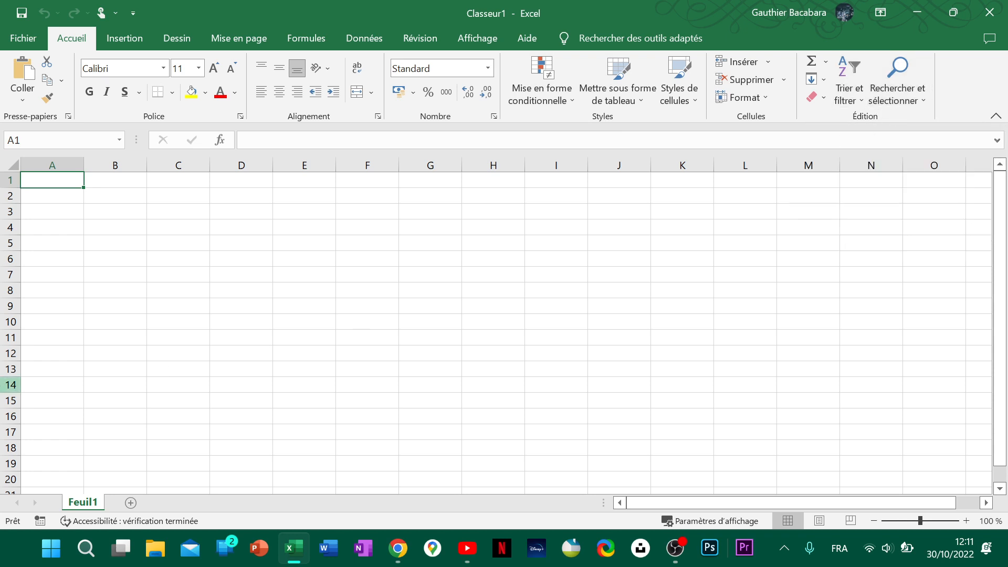
{"action": "left_click", "coordinate": [125, 39]}
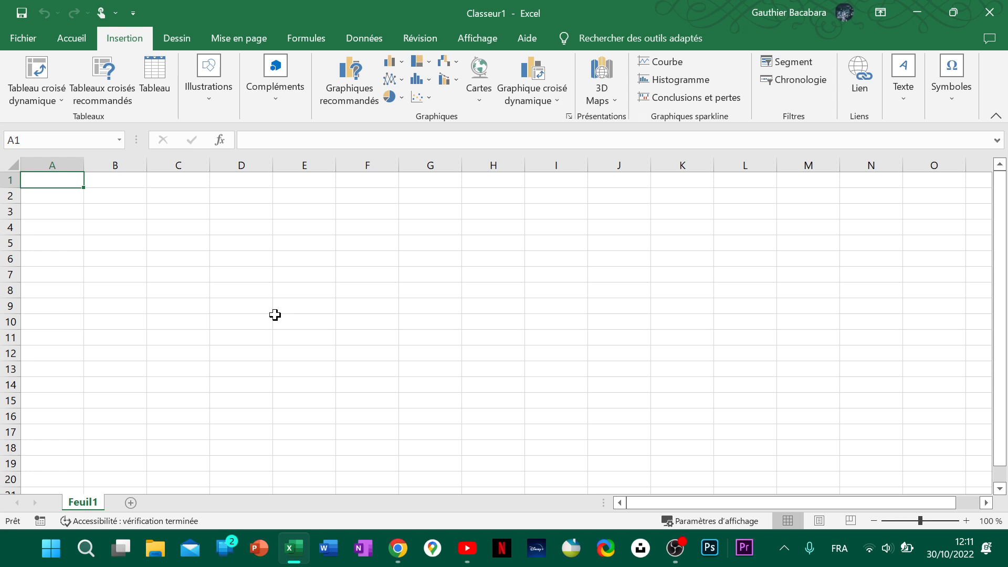
{"action": "left_click", "coordinate": [171, 42]}
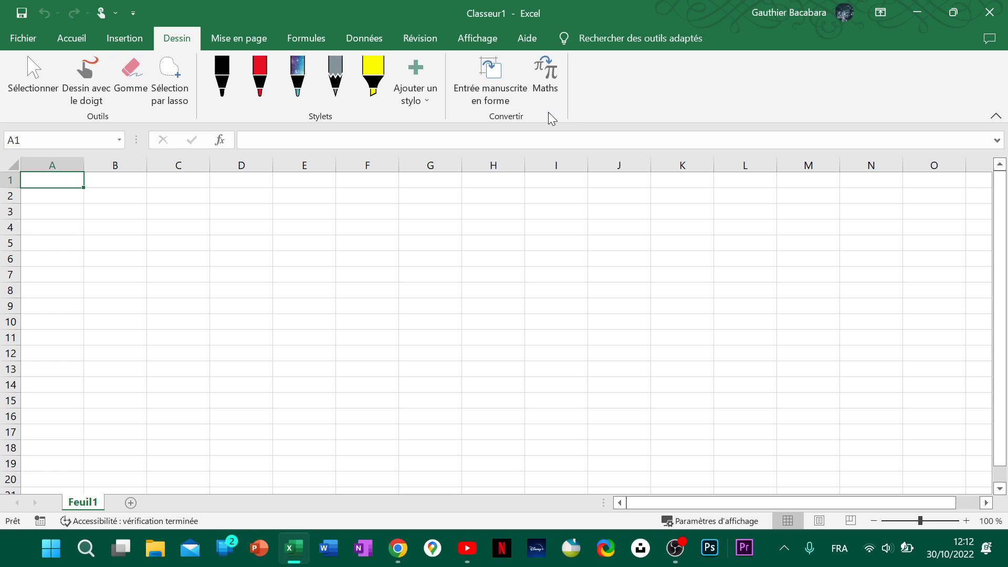
{"action": "left_click", "coordinate": [217, 40]}
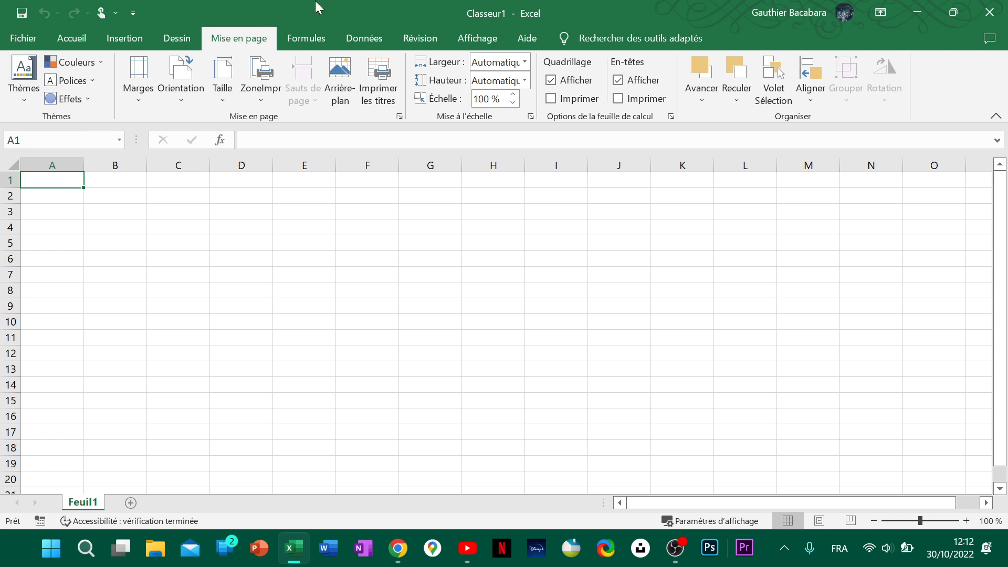
{"action": "left_click", "coordinate": [306, 42]}
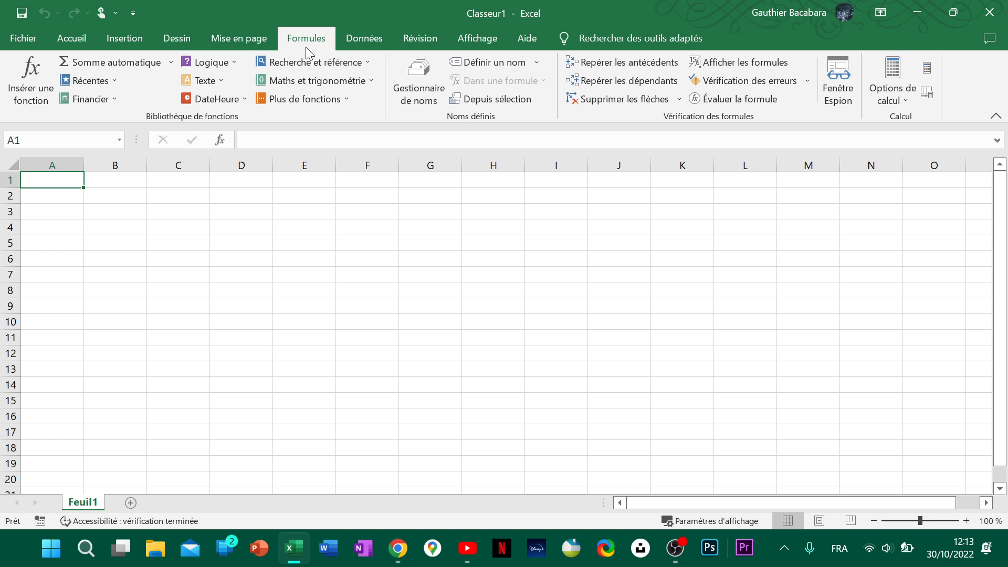
{"action": "left_click", "coordinate": [370, 42]}
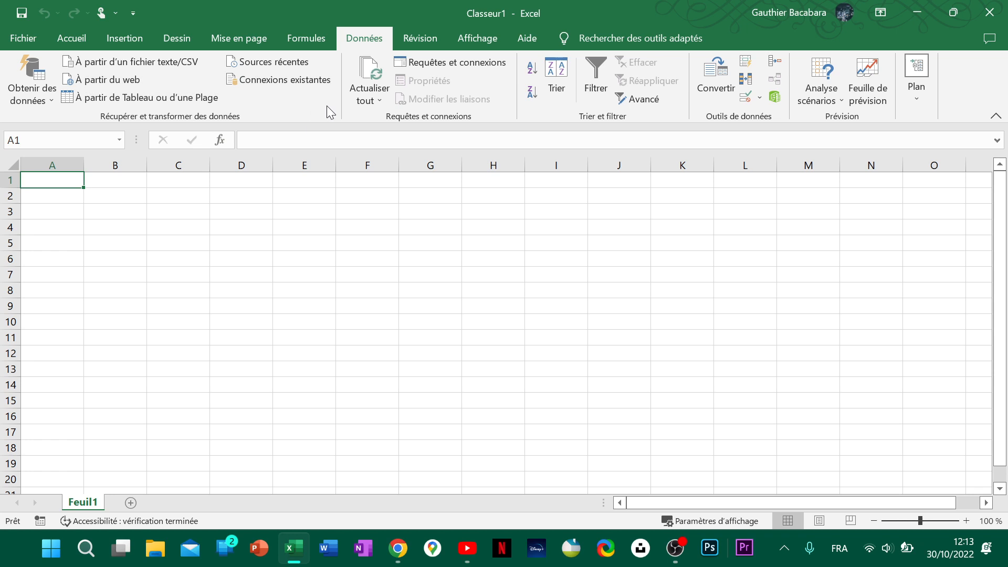
{"action": "left_click", "coordinate": [421, 38]}
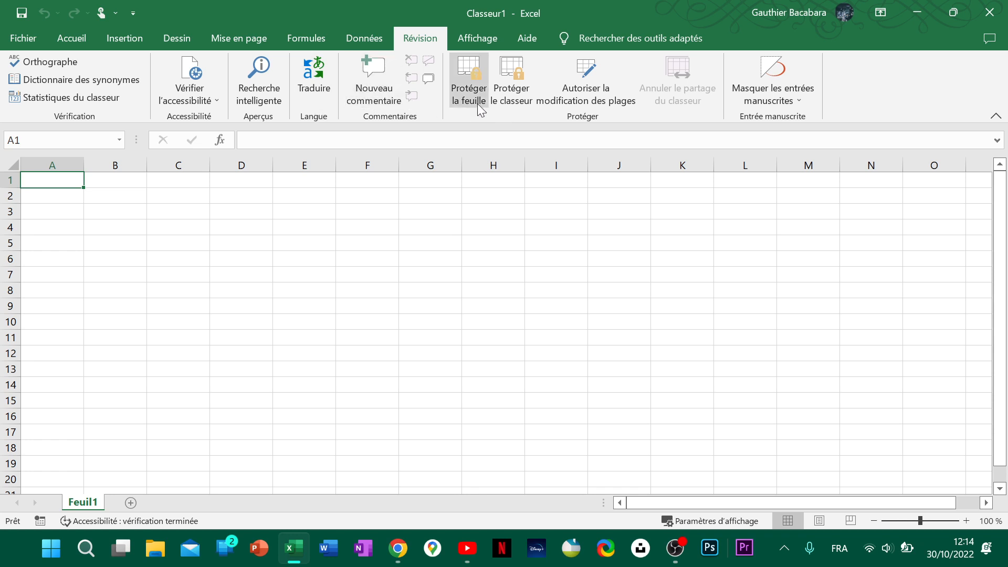
{"action": "left_click", "coordinate": [482, 47]}
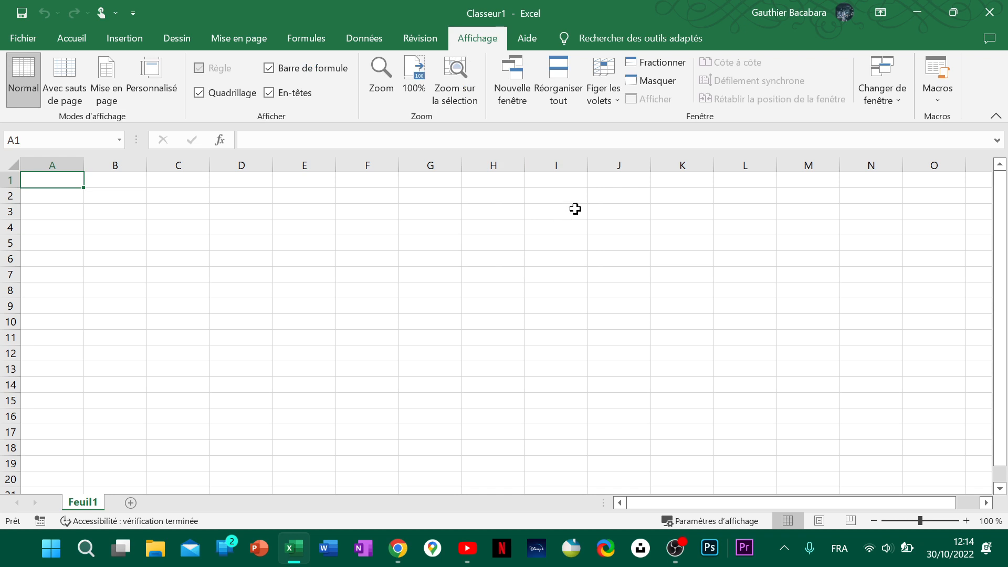
{"action": "left_click", "coordinate": [522, 45]}
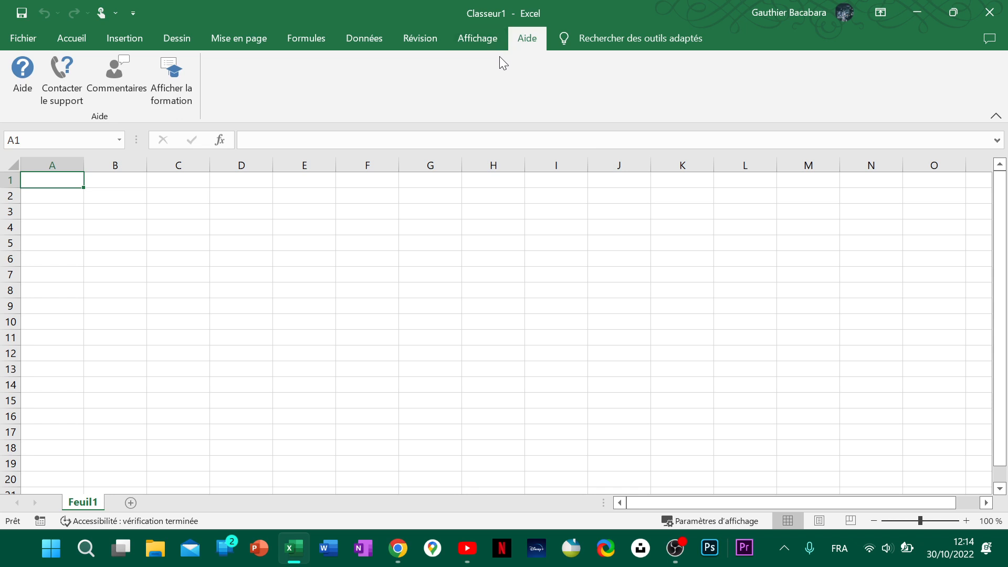
{"action": "left_click", "coordinate": [12, 40]}
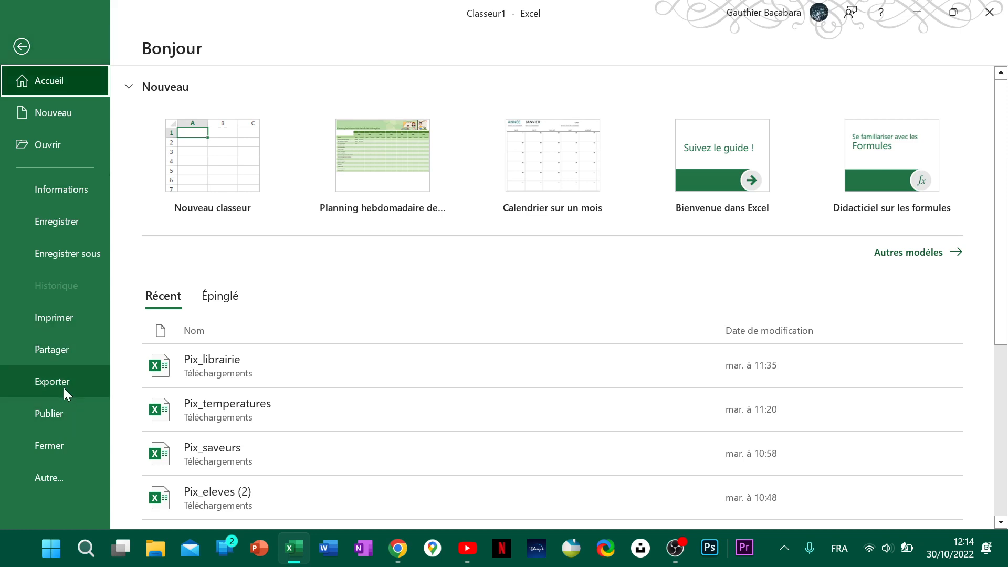
{"action": "left_click", "coordinate": [20, 46]}
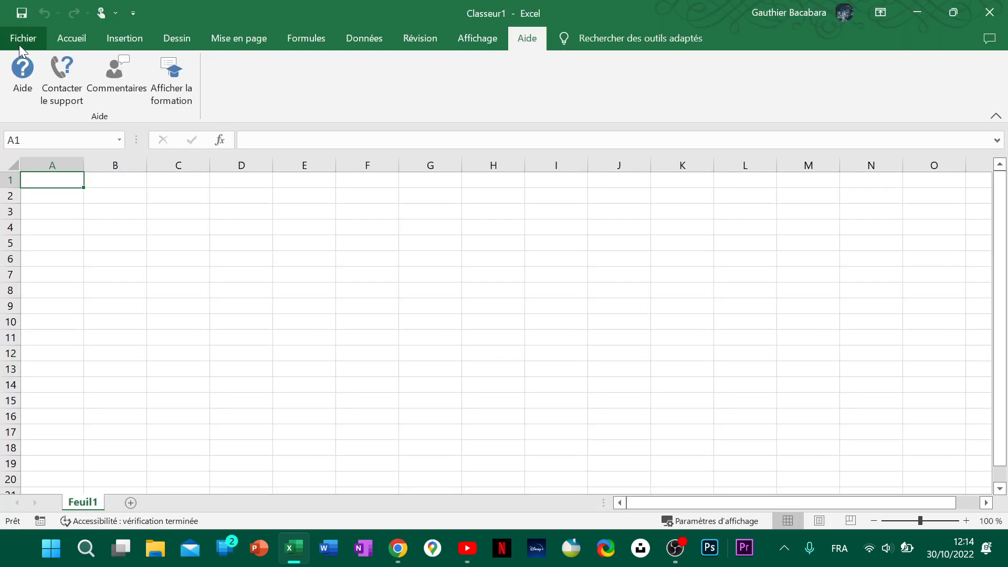
- Enter the values 52 in cell E4, 65 in G4 and 78 in I4
{"action": "left_click", "coordinate": [61, 40]}
{"action": "left_click", "coordinate": [238, 232]}
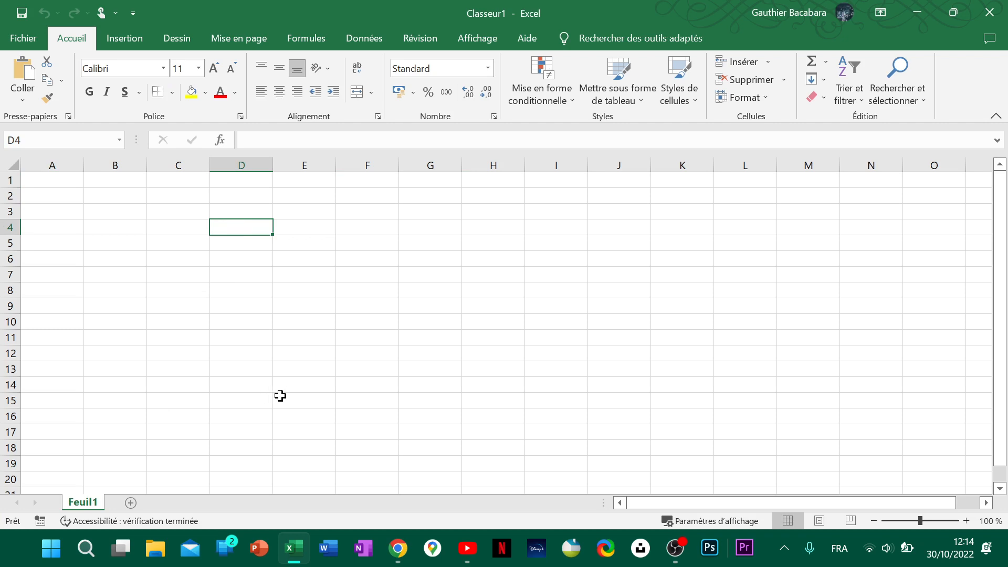
{"action": "left_click", "coordinate": [317, 231]}
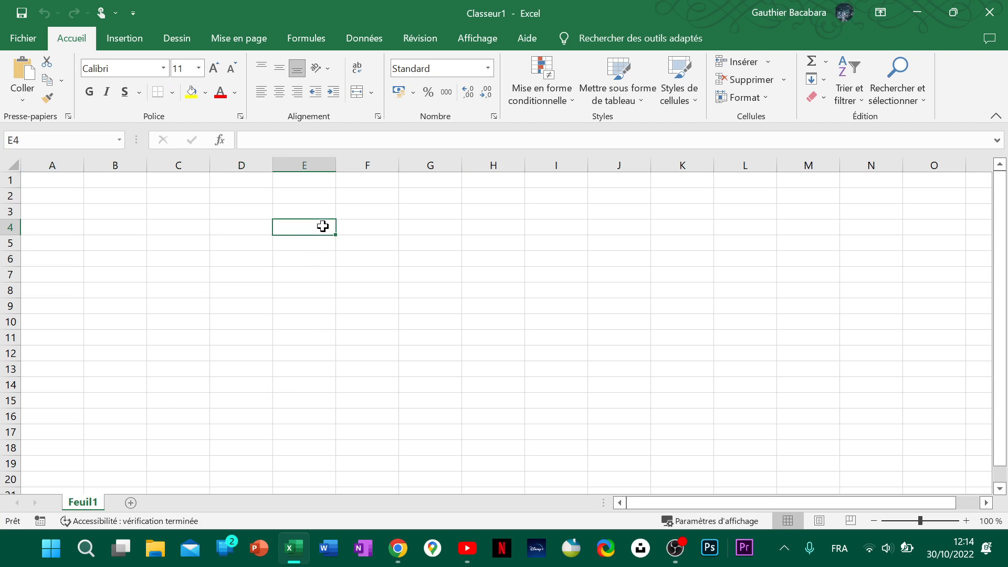
{"action": "type", "text": "52"}
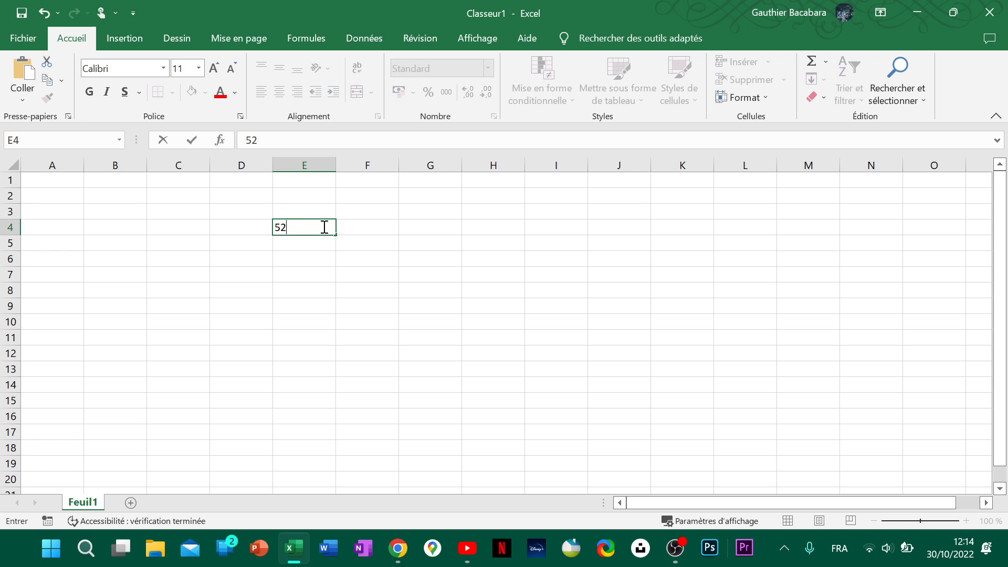
{"action": "left_click", "coordinate": [416, 225]}
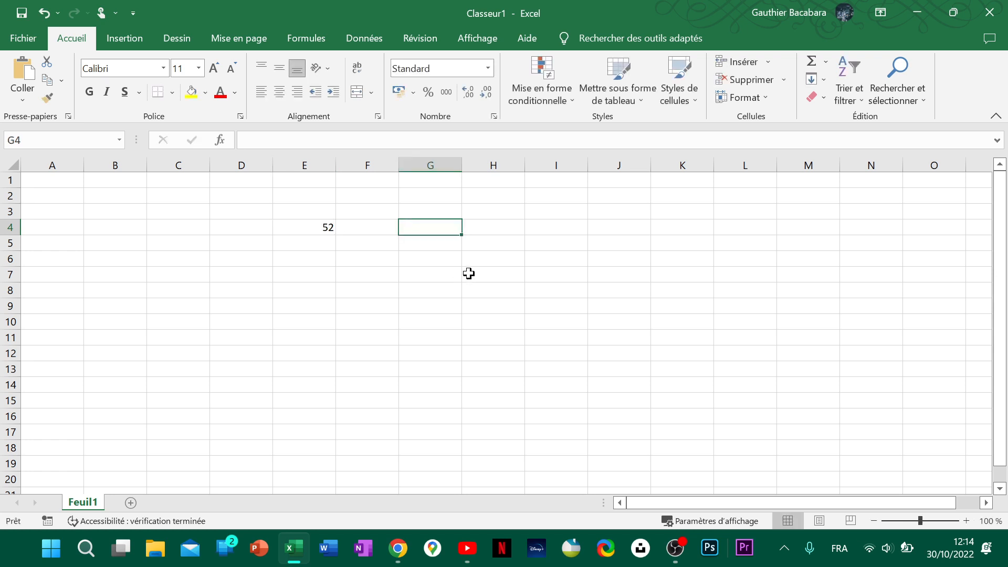
{"action": "type", "text": "65"}
{"action": "left_click", "coordinate": [549, 227]}
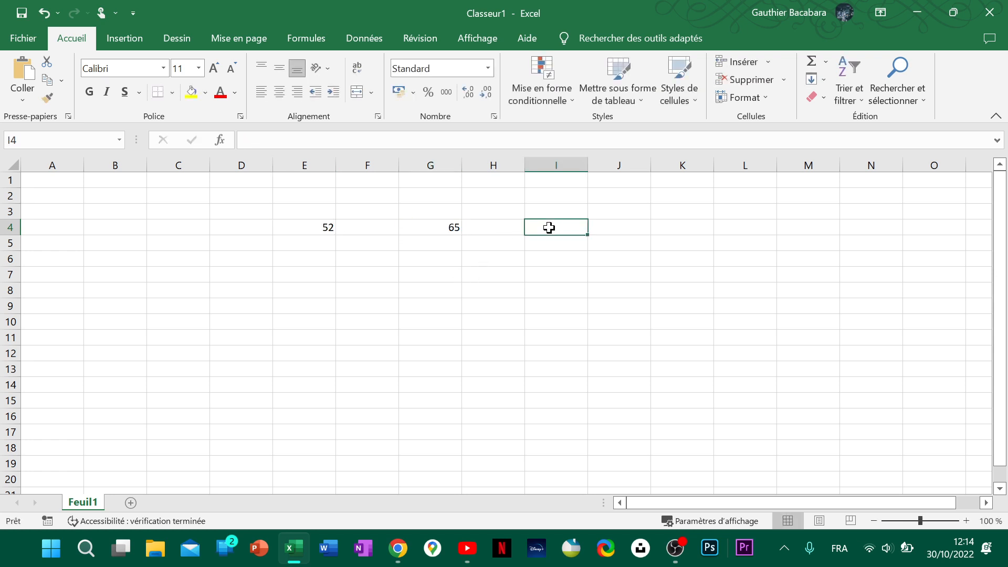
{"action": "type", "text": "78"}
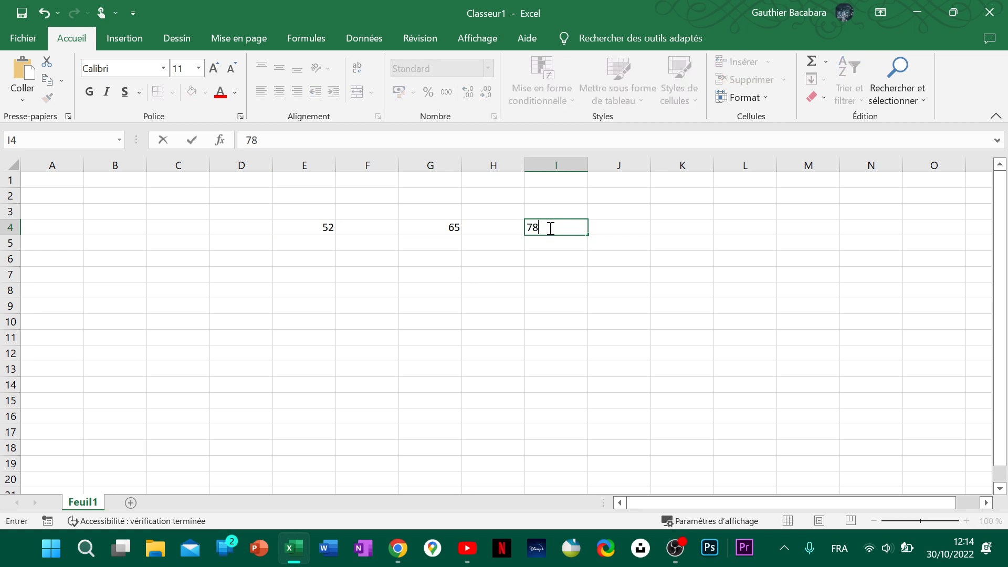
{"action": "left_click", "coordinate": [481, 349]}
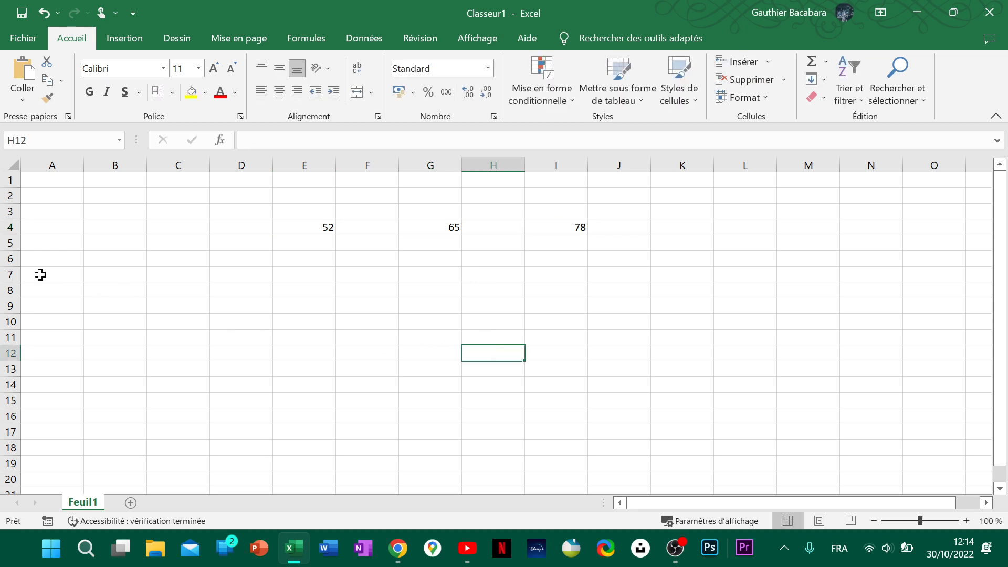
- Add the three numbers of row 4 in cell B9 with the formula =E4+G4+I4
{"action": "left_click", "coordinate": [100, 308]}
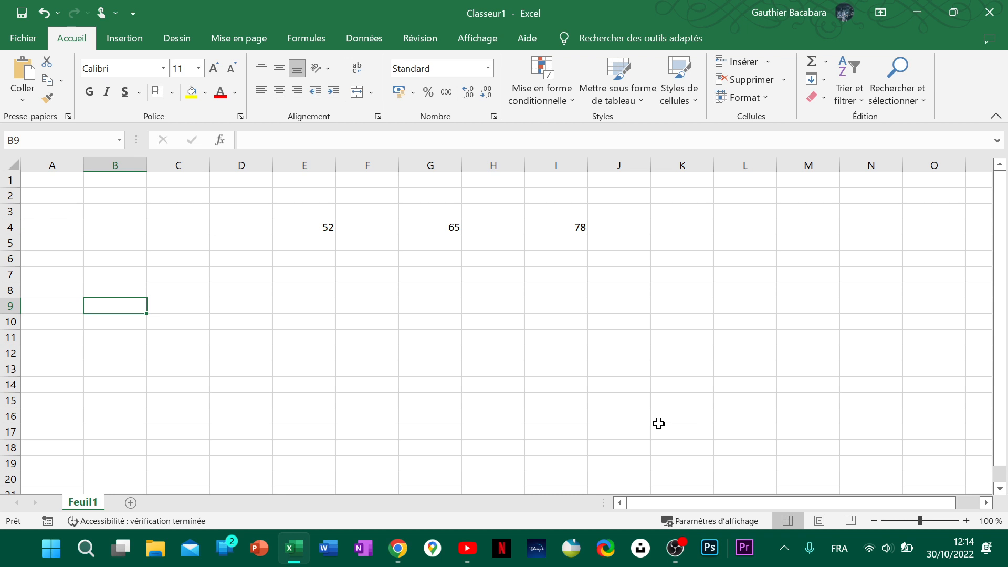
{"action": "type", "text": "="}
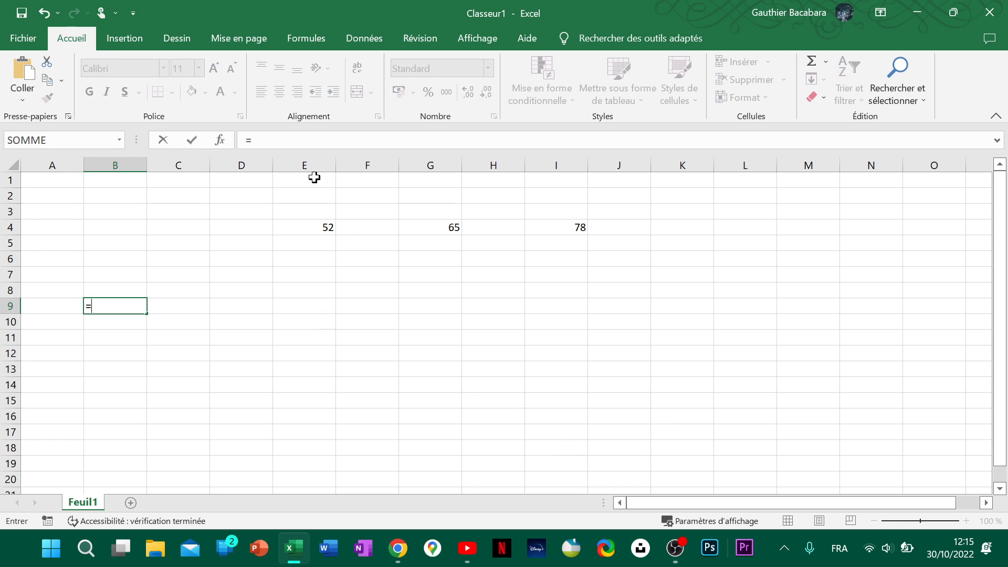
{"action": "left_click", "coordinate": [306, 228]}
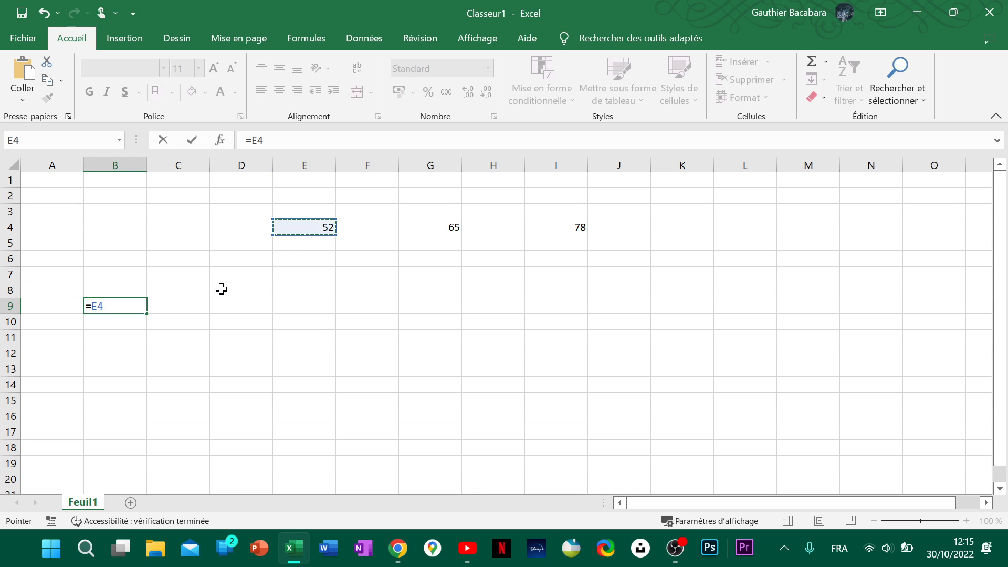
{"action": "type", "text": "+"}
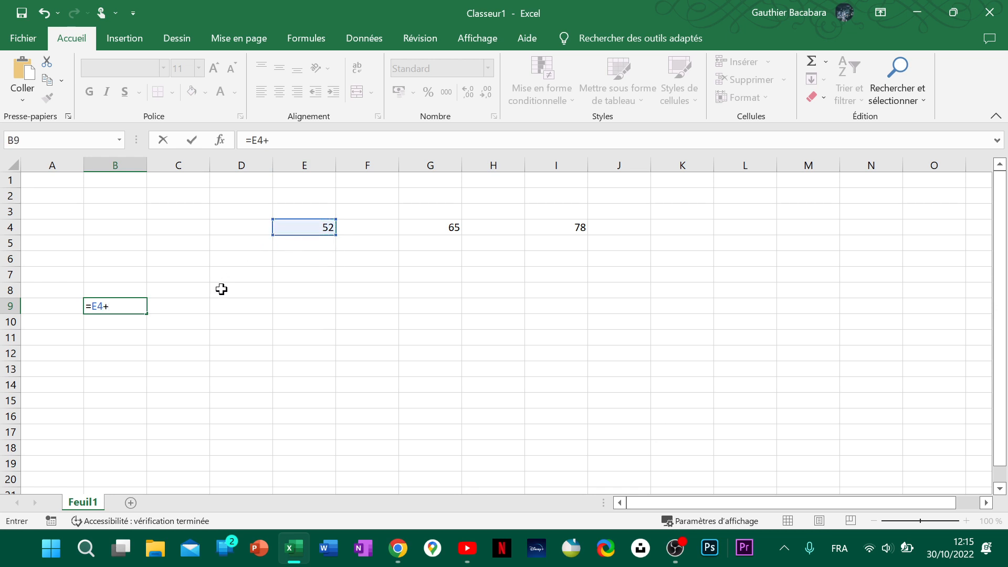
{"action": "left_click", "coordinate": [443, 227]}
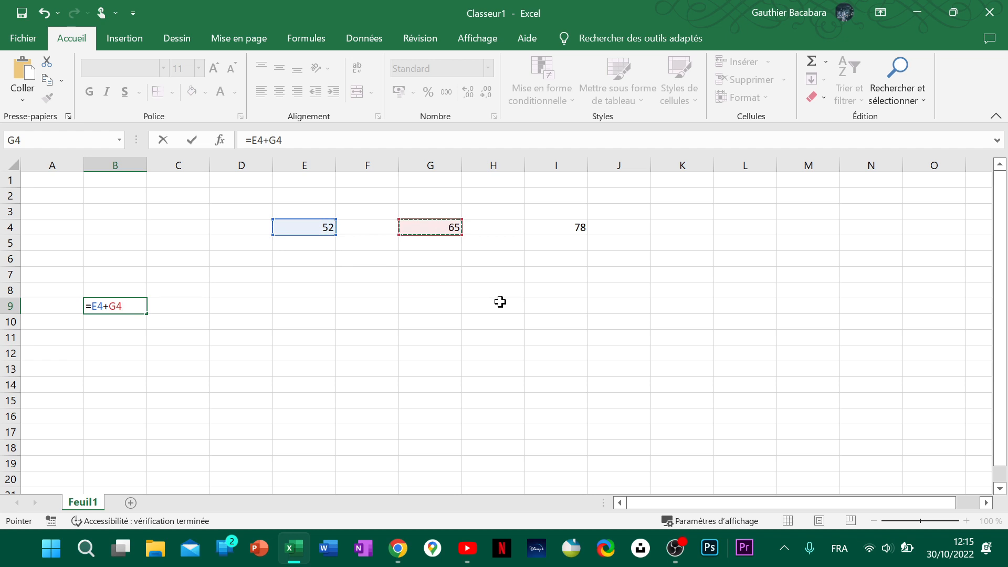
{"action": "type", "text": "+"}
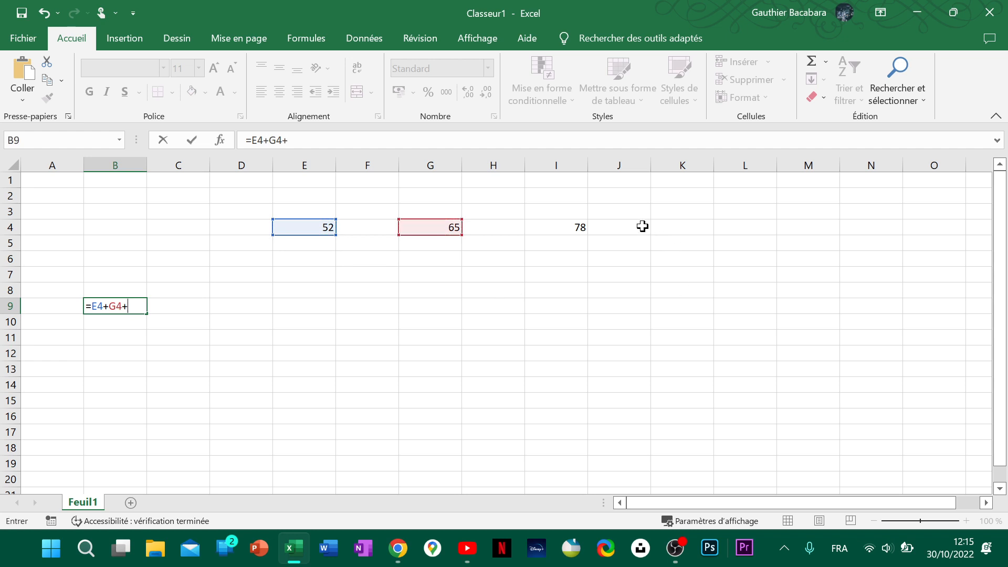
{"action": "left_click", "coordinate": [555, 226]}
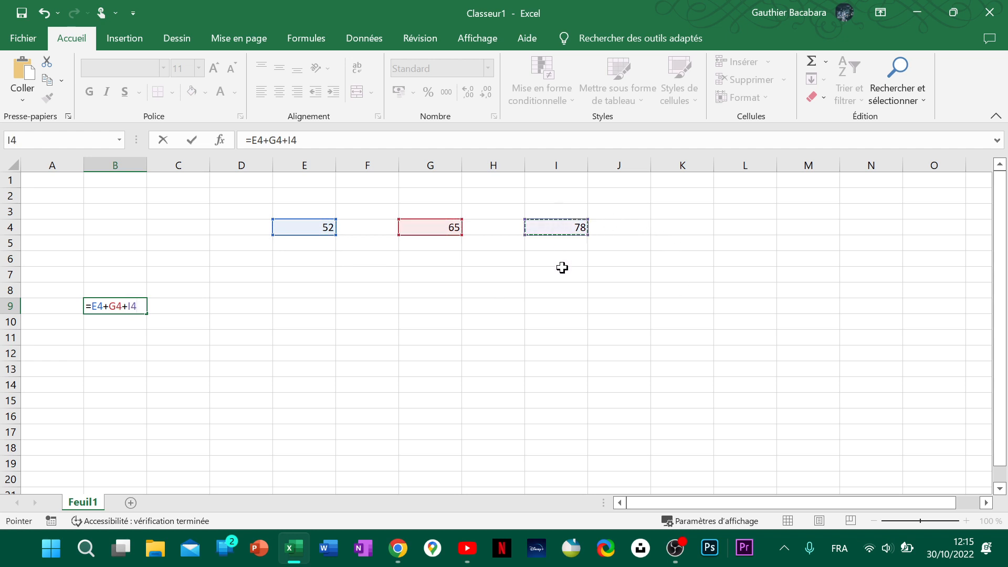
{"action": "key", "text": "Return"}
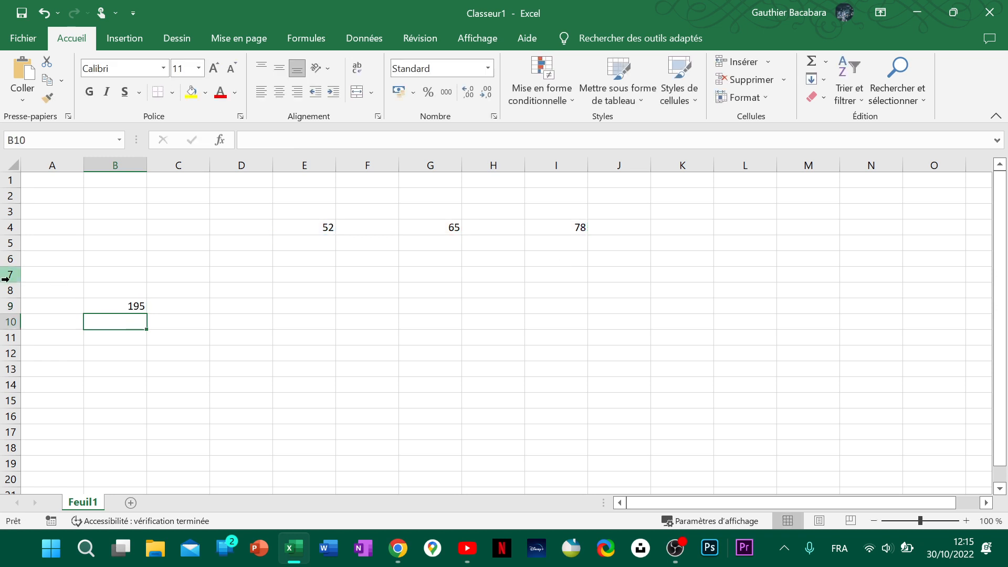
- Replace the formula in cell B9 with the product of the three numbers, =E4*G4*I4
{"action": "left_click", "coordinate": [113, 309]}
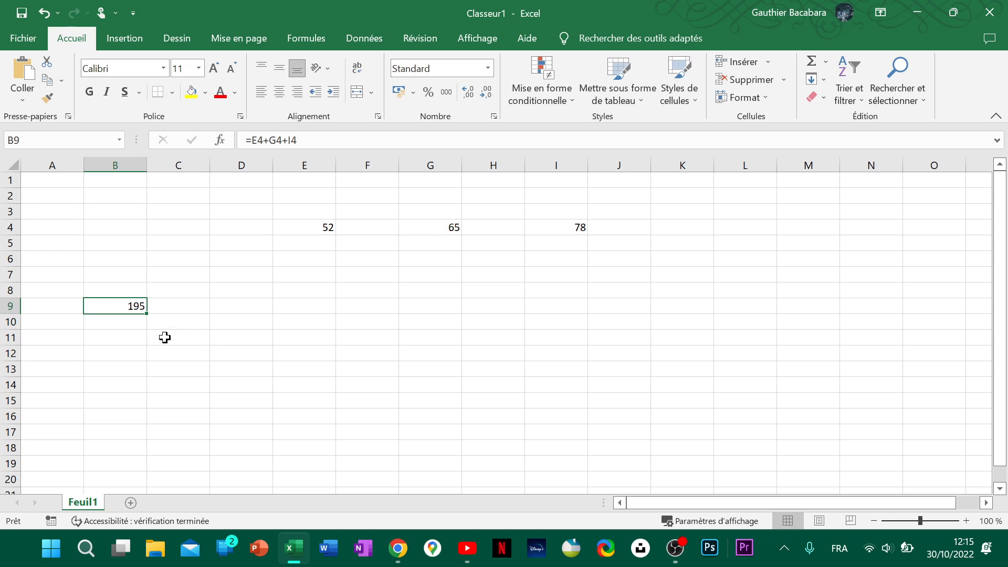
{"action": "key", "text": "BackSpace"}
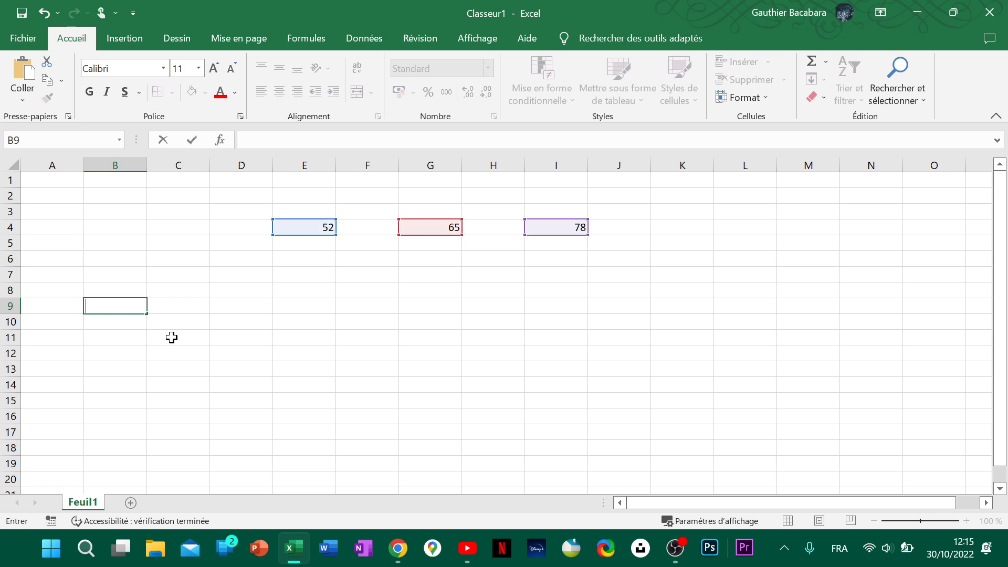
{"action": "type", "text": "="}
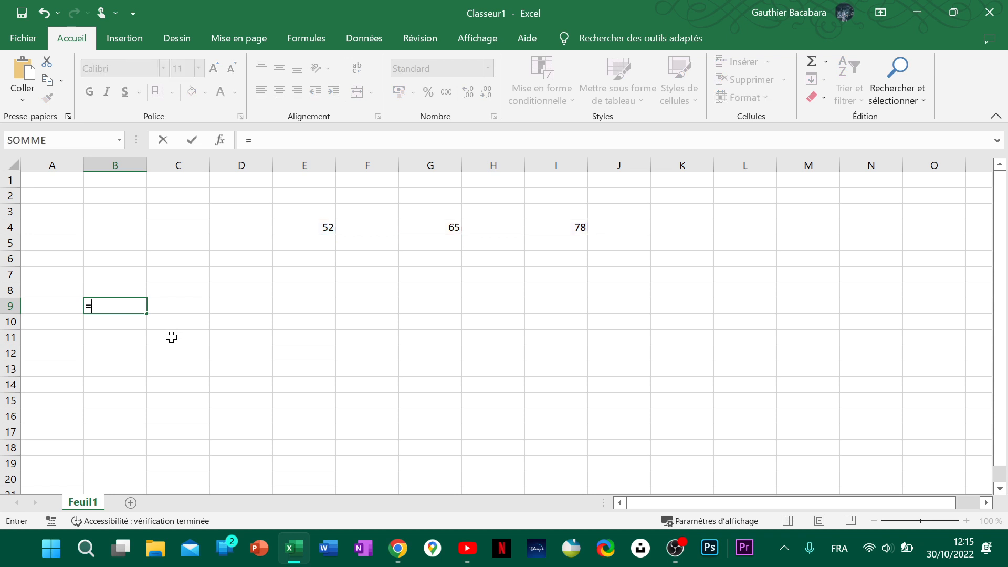
{"action": "left_click", "coordinate": [316, 222]}
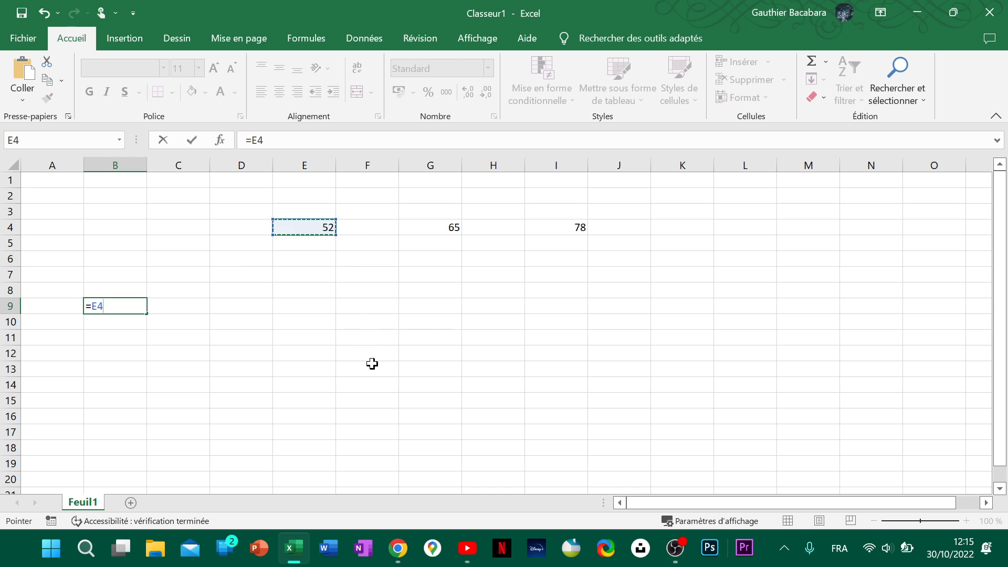
{"action": "type", "text": "*"}
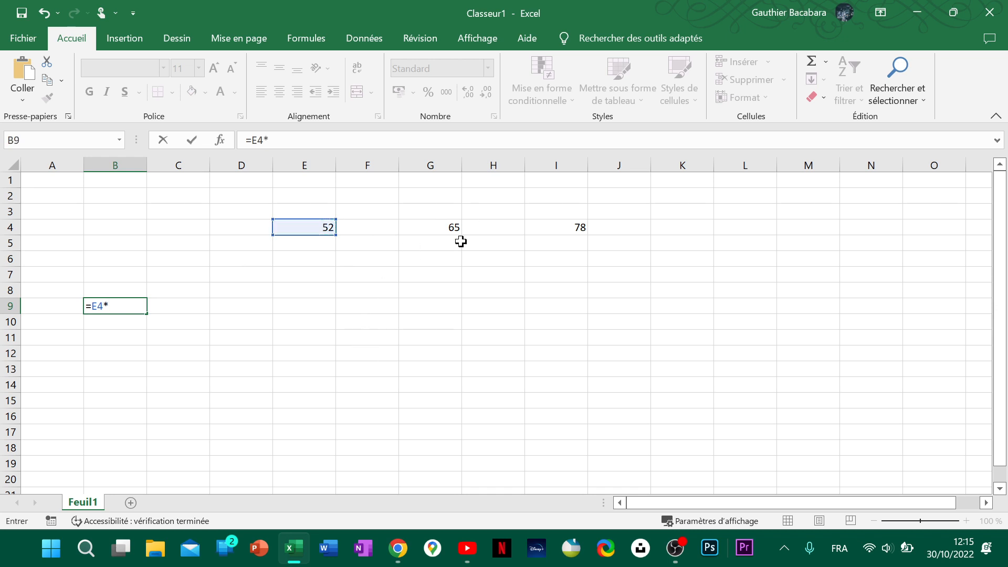
{"action": "left_click", "coordinate": [449, 225]}
{"action": "type", "text": "*"}
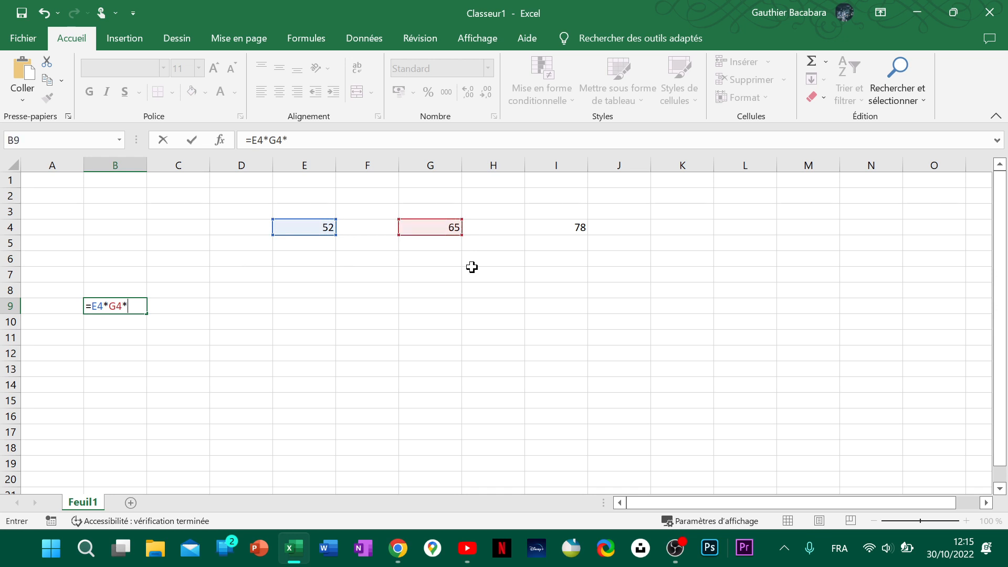
{"action": "left_click", "coordinate": [551, 226]}
{"action": "key", "text": "Return"}
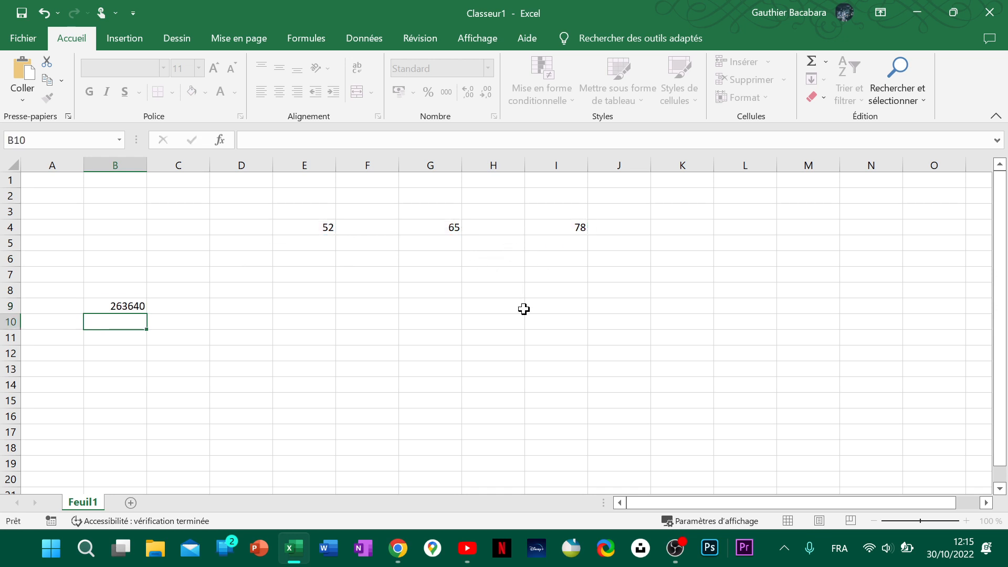
{"action": "left_click", "coordinate": [106, 304]}
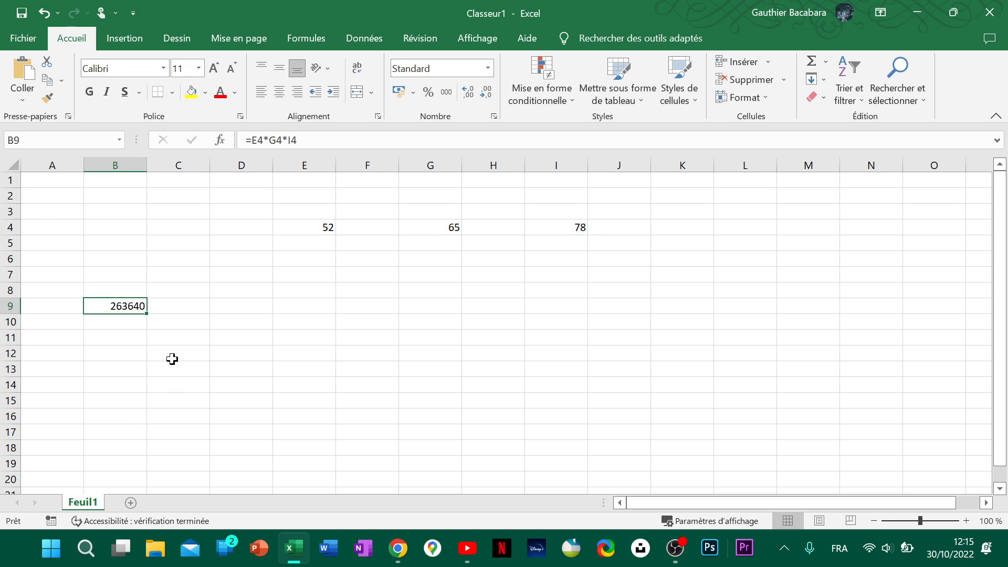
- Replace the formula in cell B9 with =E4+G4*I4
{"action": "key", "text": "BackSpace"}
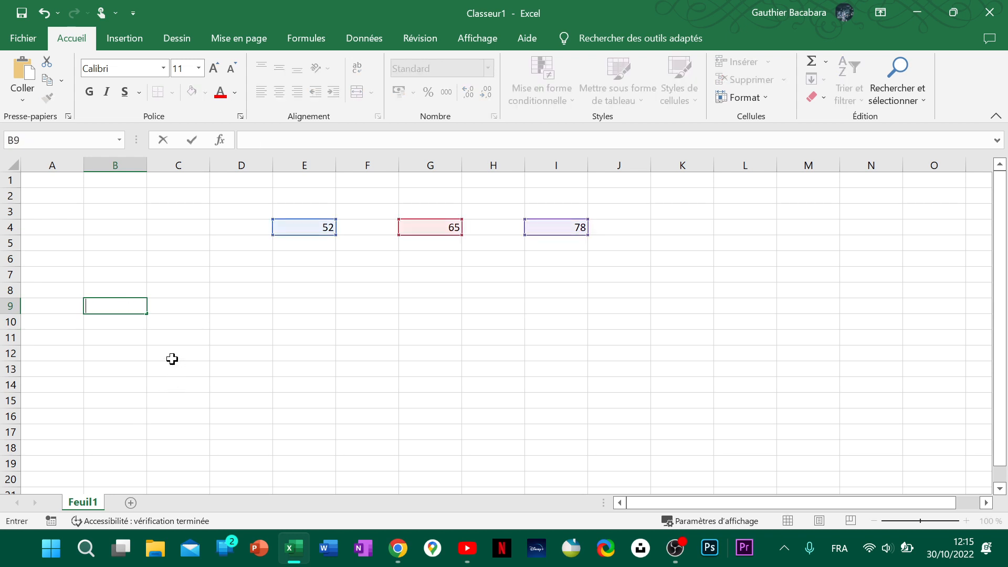
{"action": "left_click", "coordinate": [197, 347]}
{"action": "left_click", "coordinate": [97, 309]}
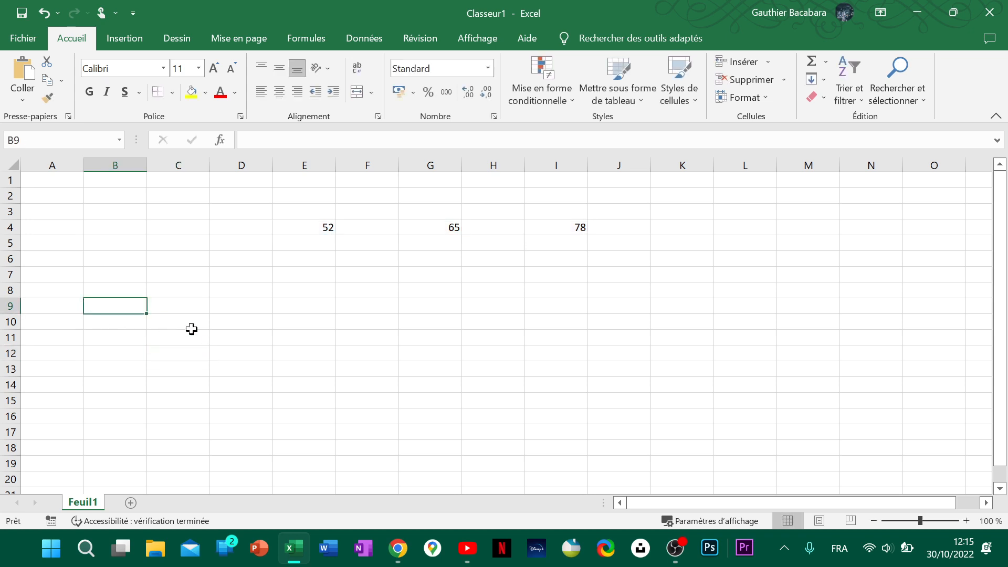
{"action": "type", "text": "="}
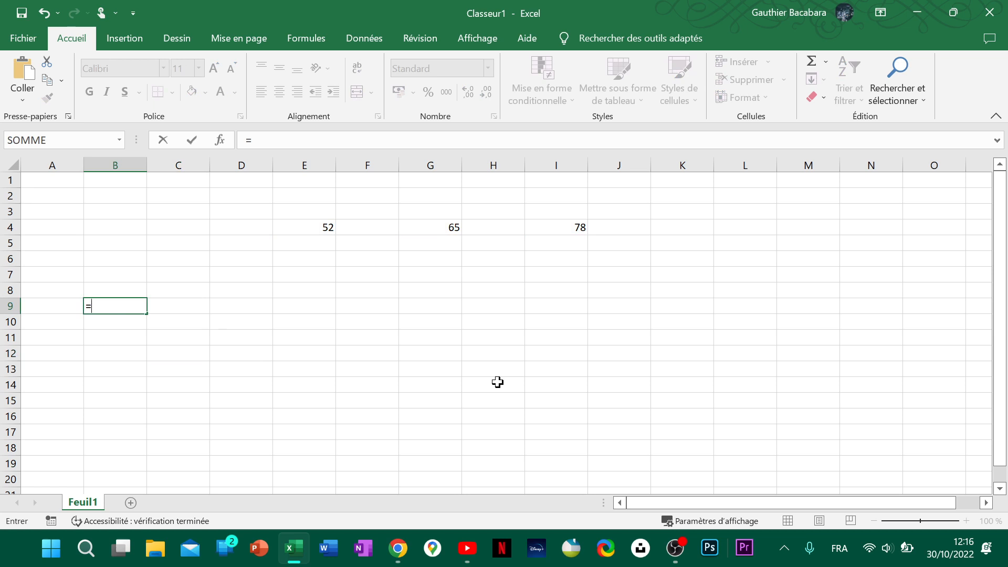
{"action": "left_click", "coordinate": [318, 230]}
{"action": "type", "text": "+"}
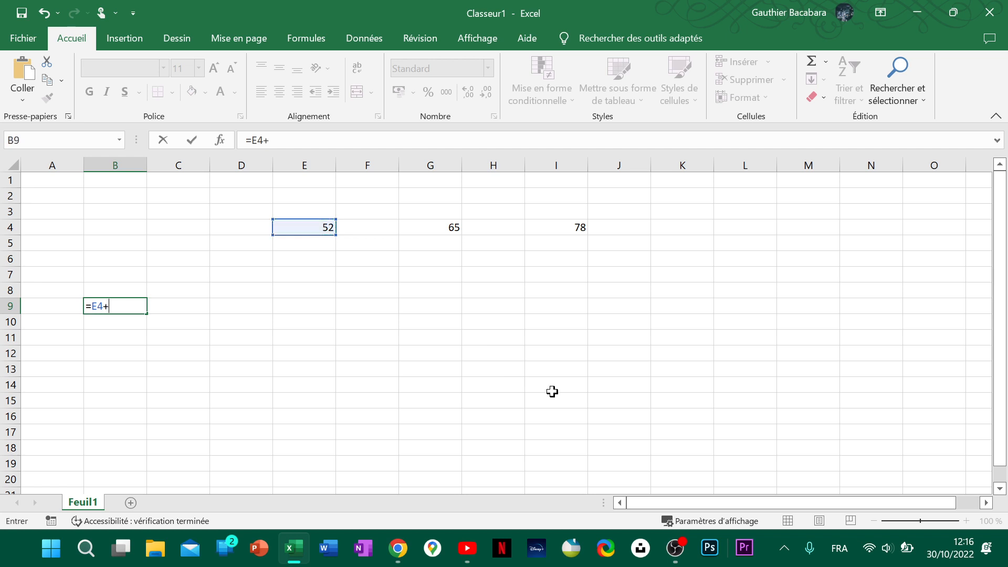
{"action": "left_click", "coordinate": [453, 227]}
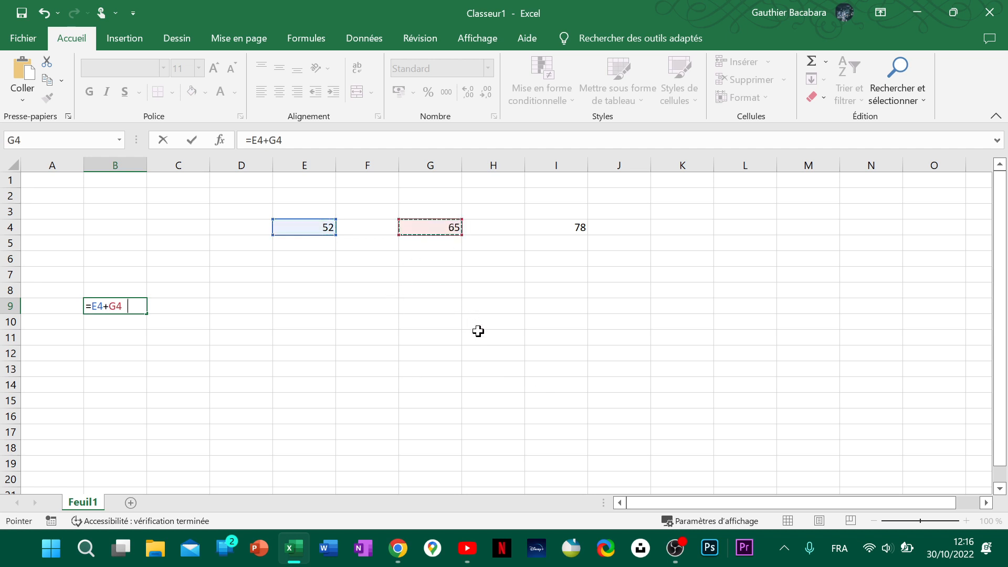
{"action": "type", "text": "="}
{"action": "key", "text": "BackSpace"}
{"action": "type", "text": "*"}
{"action": "left_click", "coordinate": [575, 231]}
{"action": "key", "text": "Return"}
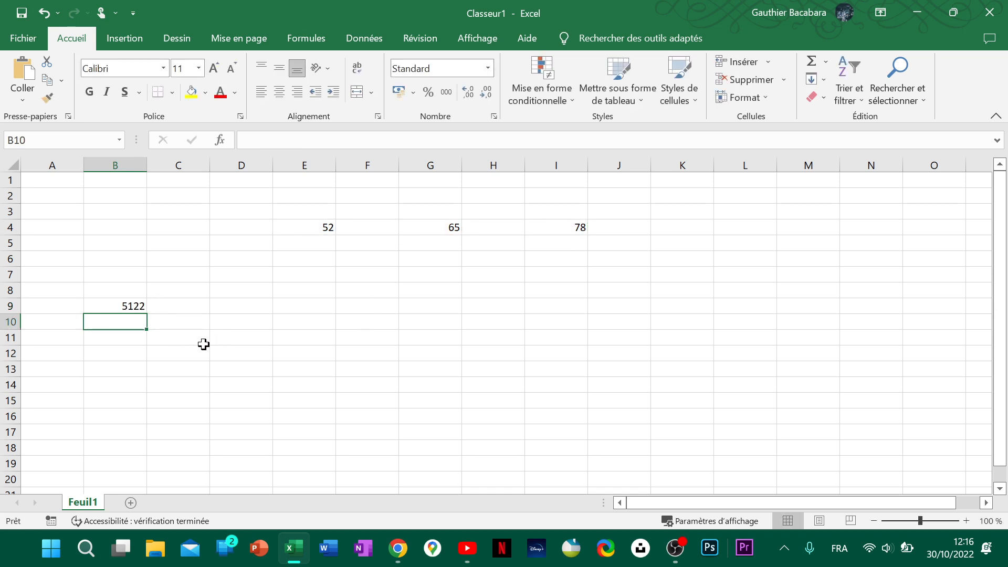
- Calculate the product of G4 and I4 plus E4 in cell B10 with the formula =G4*I4+E4
{"action": "type", "text": "="}
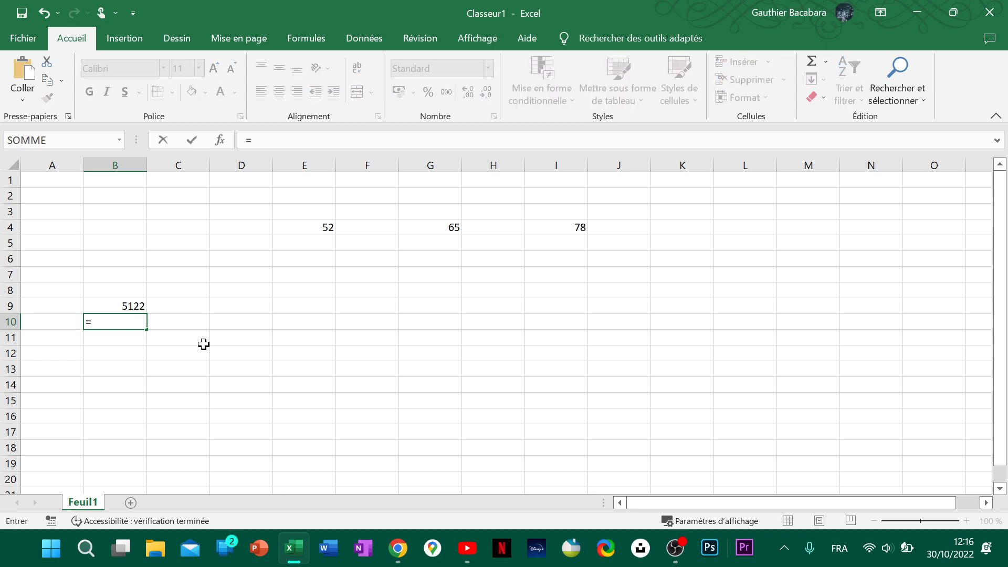
{"action": "left_click", "coordinate": [453, 227]}
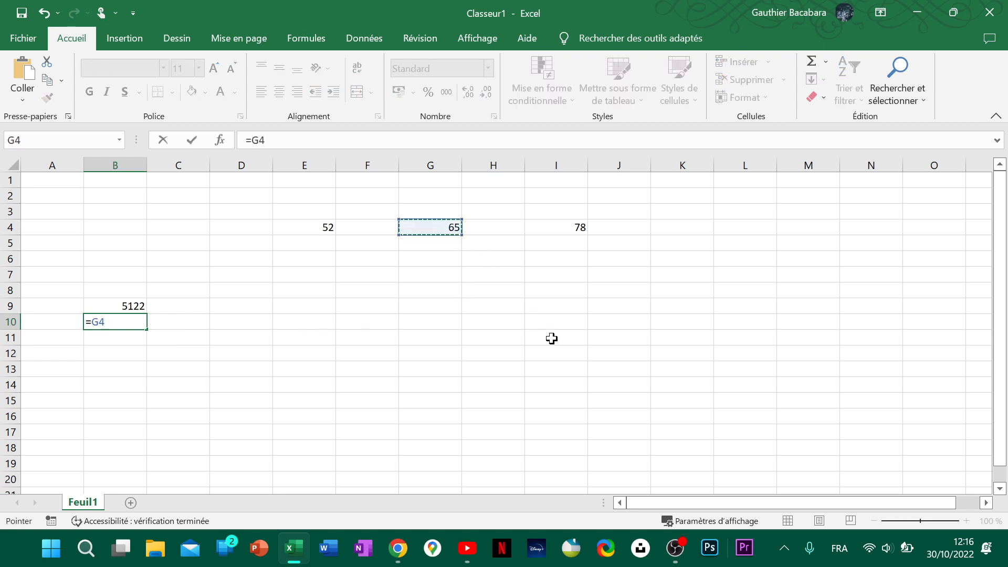
{"action": "type", "text": "*"}
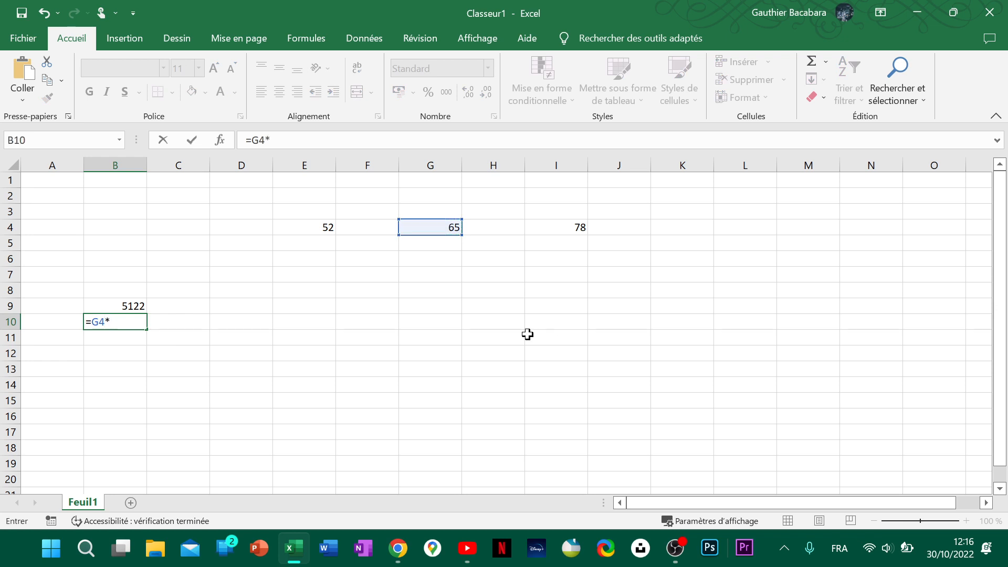
{"action": "left_click", "coordinate": [580, 239]}
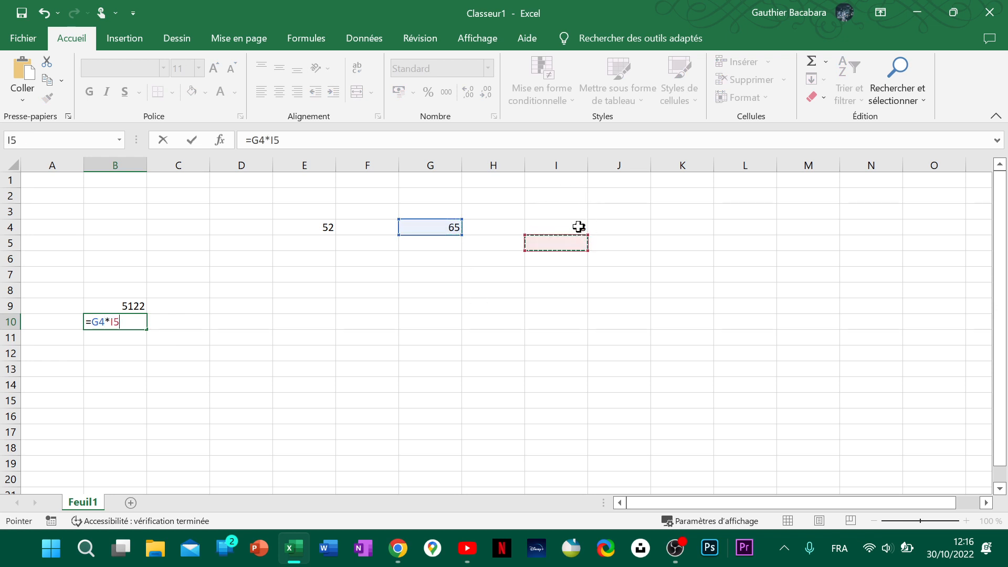
{"action": "left_click", "coordinate": [578, 226]}
{"action": "type", "text": "+"}
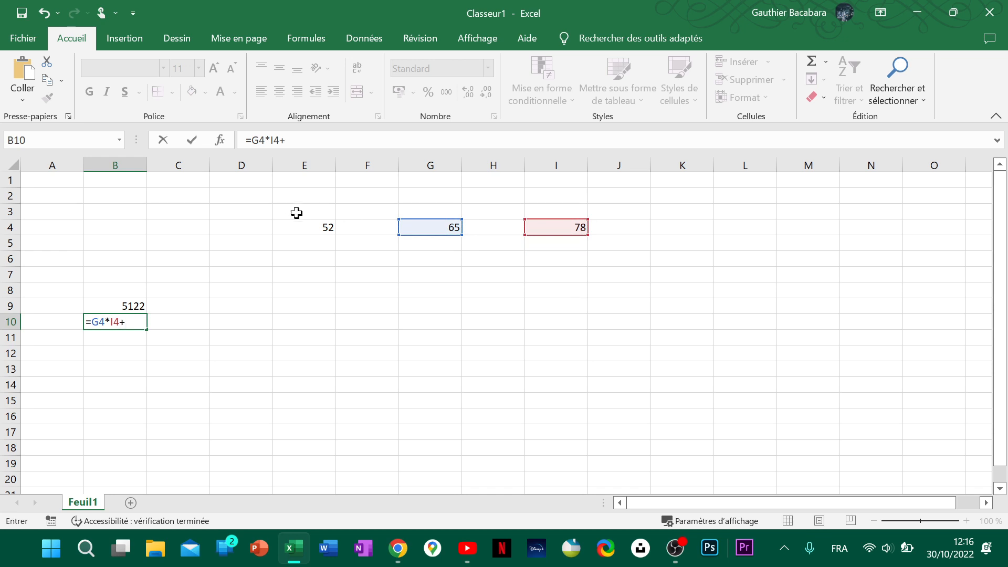
{"action": "left_click", "coordinate": [307, 230]}
{"action": "key", "text": "Return"}
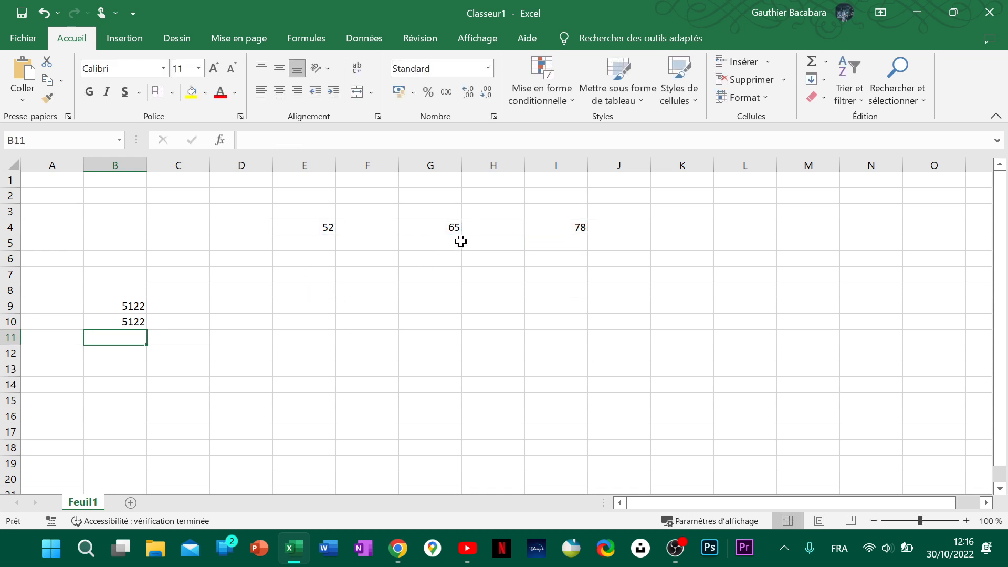
{"action": "left_click_drag", "start_coordinate": [425, 201], "coordinate": [614, 228]}
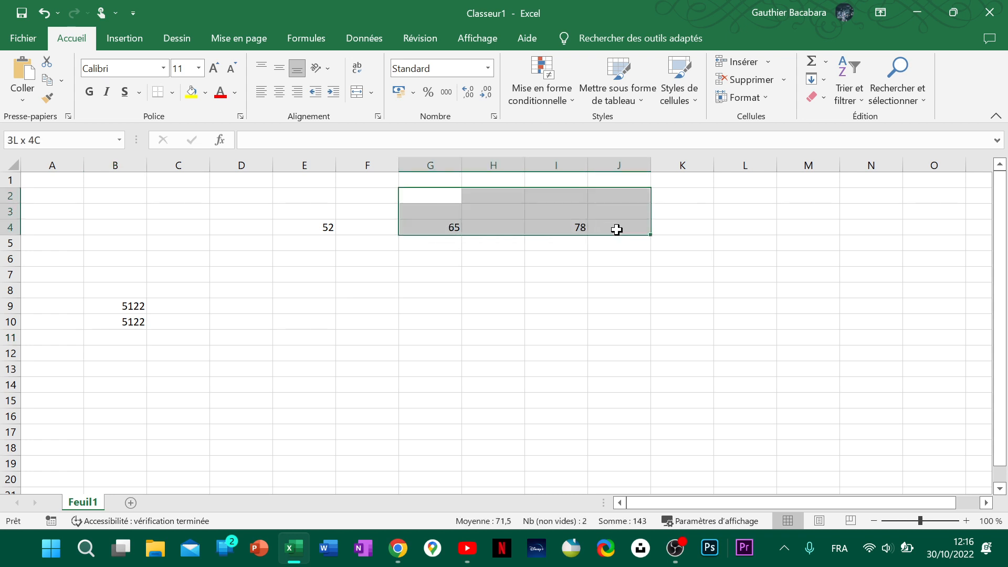
{"action": "left_click", "coordinate": [542, 272]}
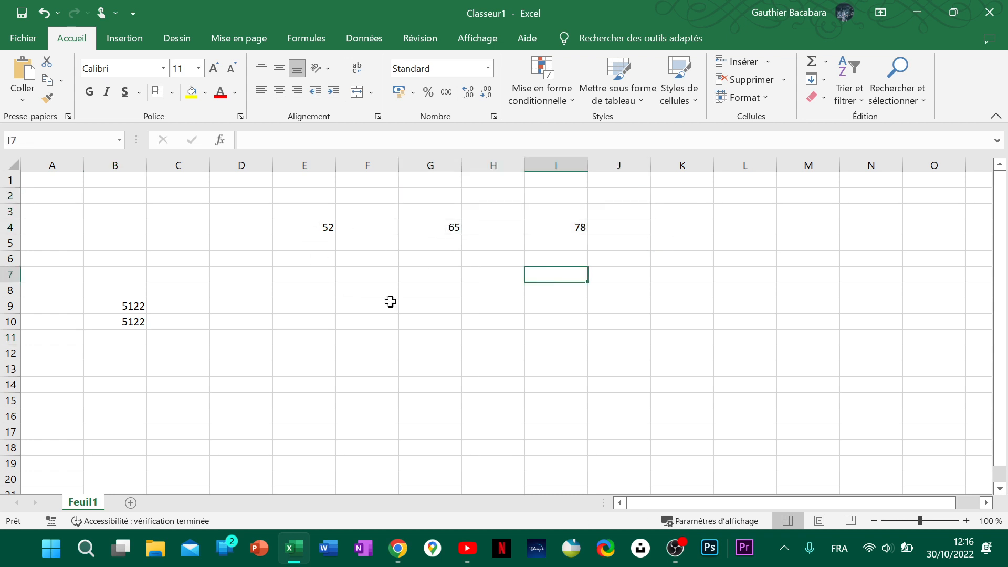
- Enter the formula =(E4+G4)*I4 in cell B11, with the addition in parentheses
{"action": "left_click", "coordinate": [104, 332]}
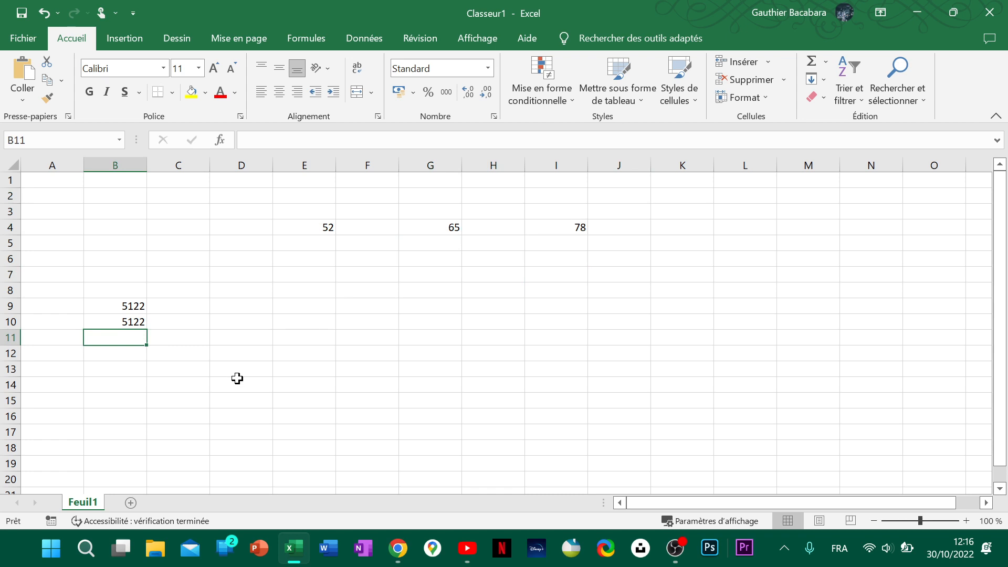
{"action": "type", "text": "="}
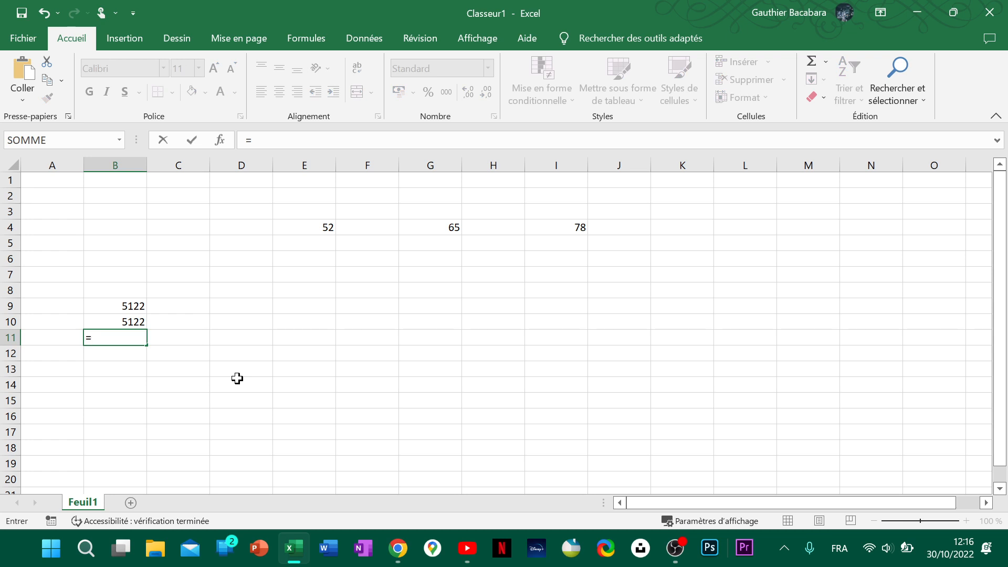
{"action": "type", "text": "("}
{"action": "left_click", "coordinate": [330, 225]}
{"action": "type", "text": "+"}
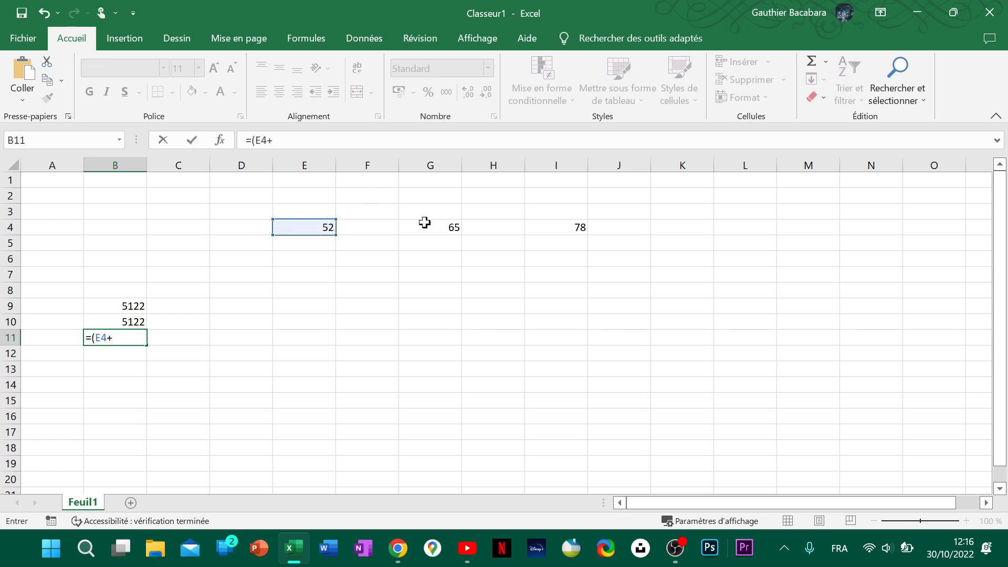
{"action": "left_click", "coordinate": [470, 227]}
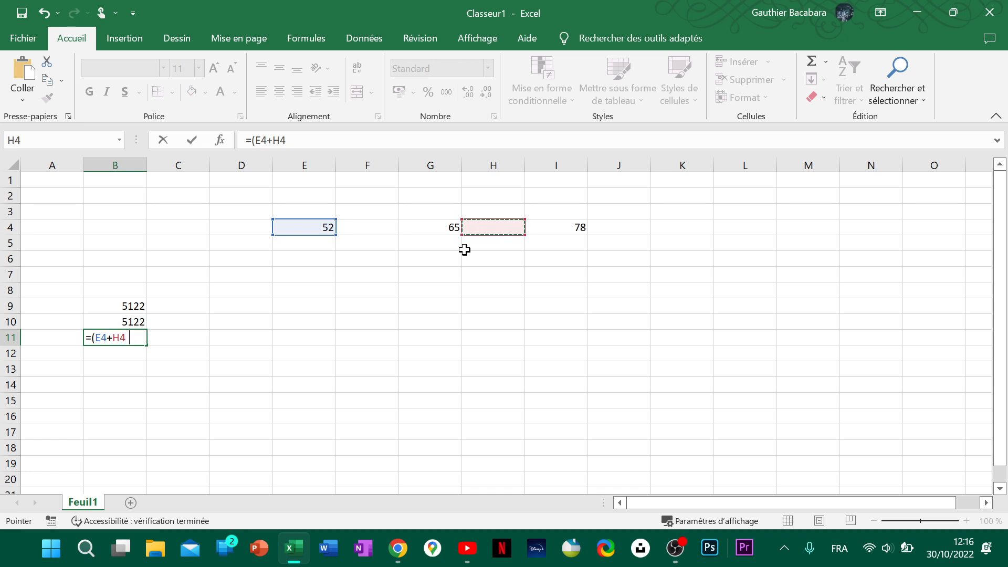
{"action": "type", "text": ")"}
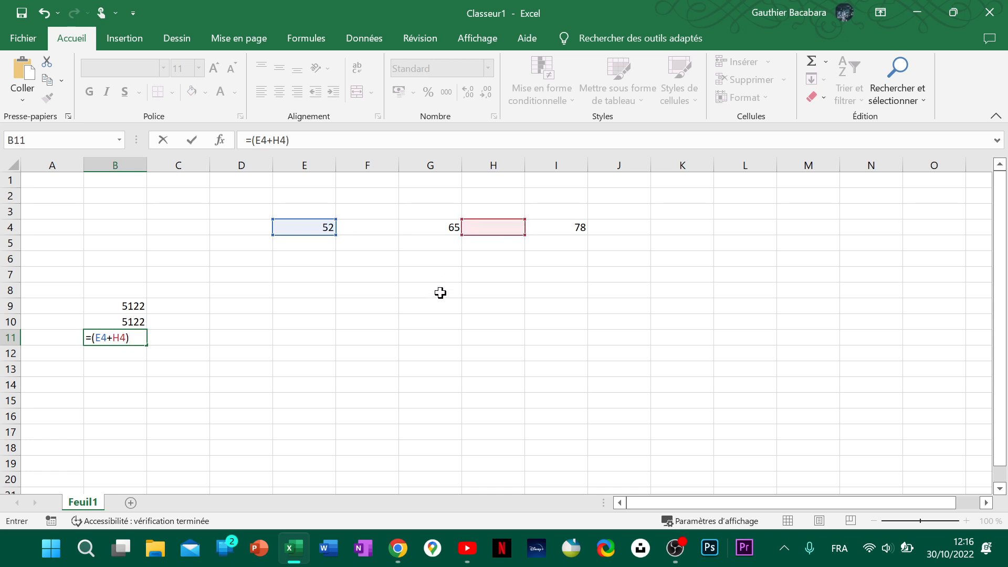
{"action": "type", "text": "*"}
{"action": "left_click", "coordinate": [125, 337]}
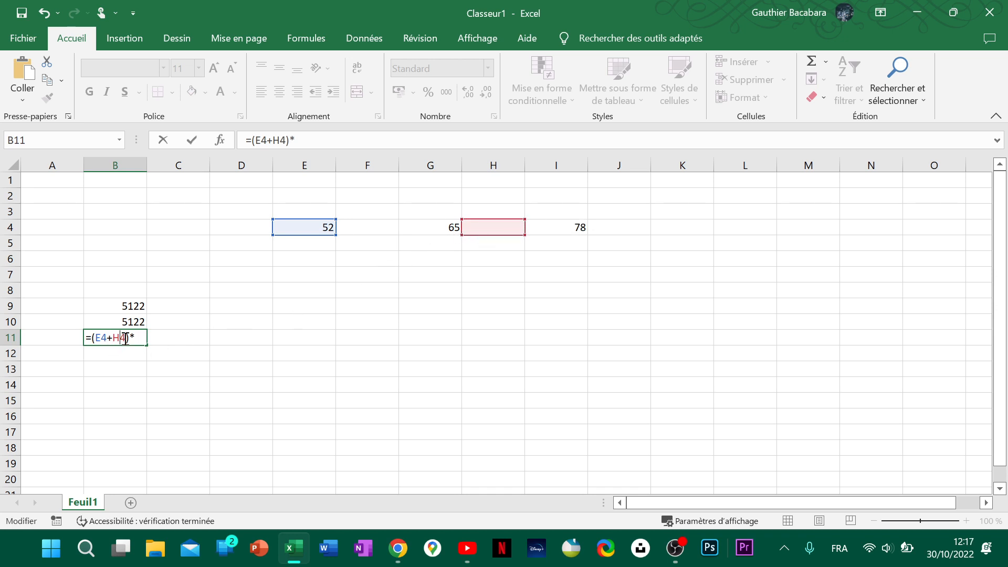
{"action": "key", "text": "BackSpace"}
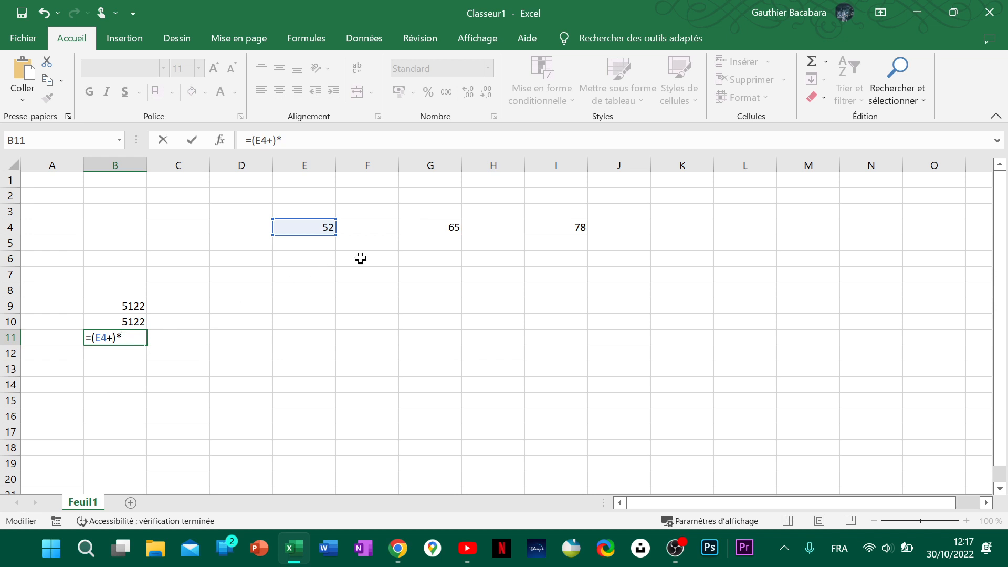
{"action": "left_click", "coordinate": [428, 227]}
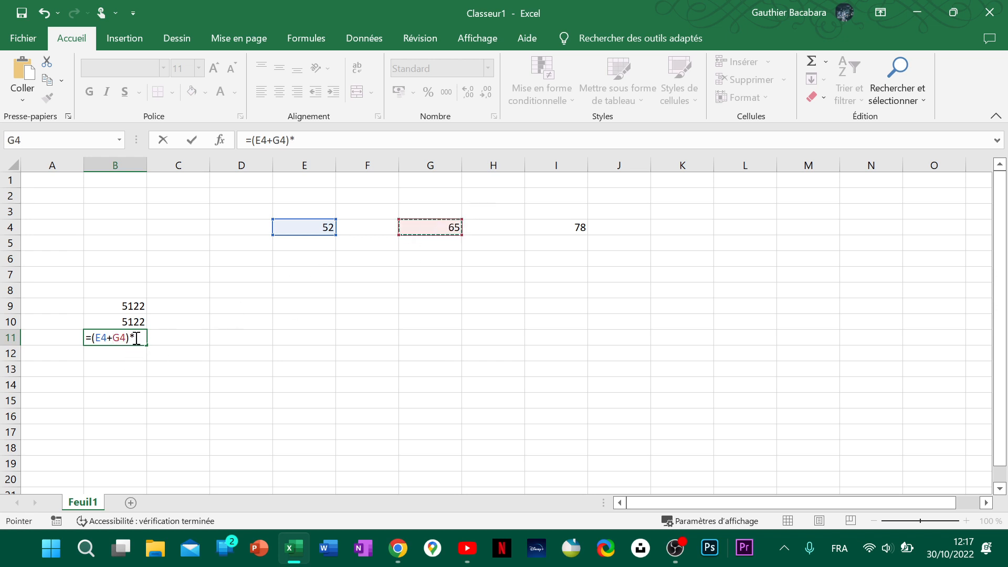
{"action": "left_click", "coordinate": [138, 337]}
{"action": "left_click", "coordinate": [561, 229]}
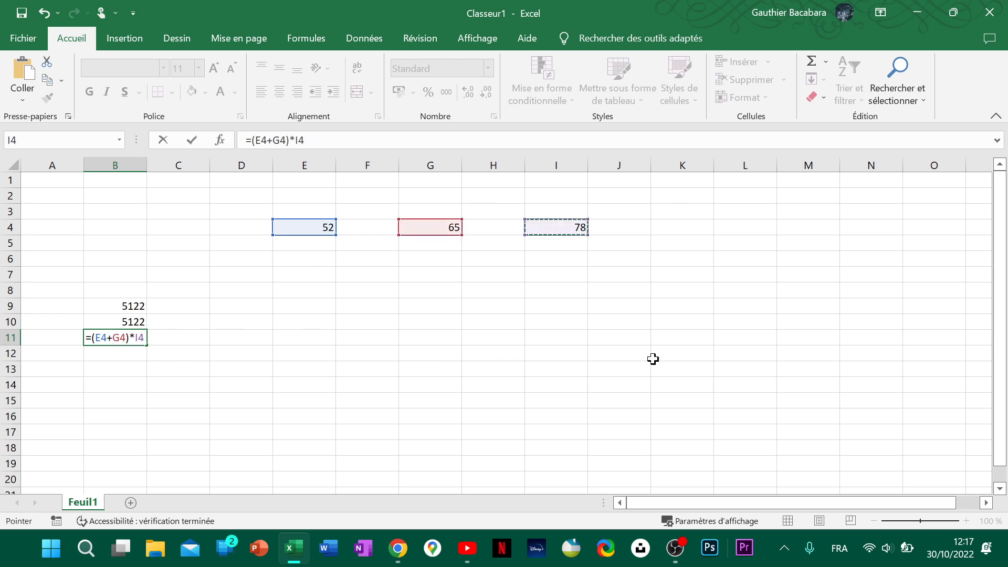
{"action": "key", "text": "Return"}
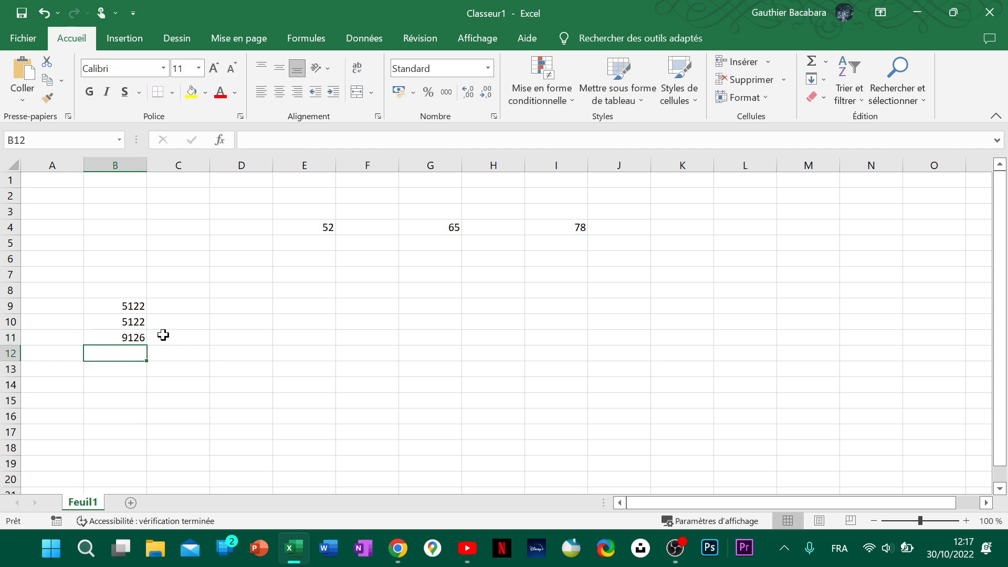
- Compare the formulas in cells B9, B10 and B11 to examine the operation order and the effect of parentheses
{"action": "left_click", "coordinate": [117, 336]}
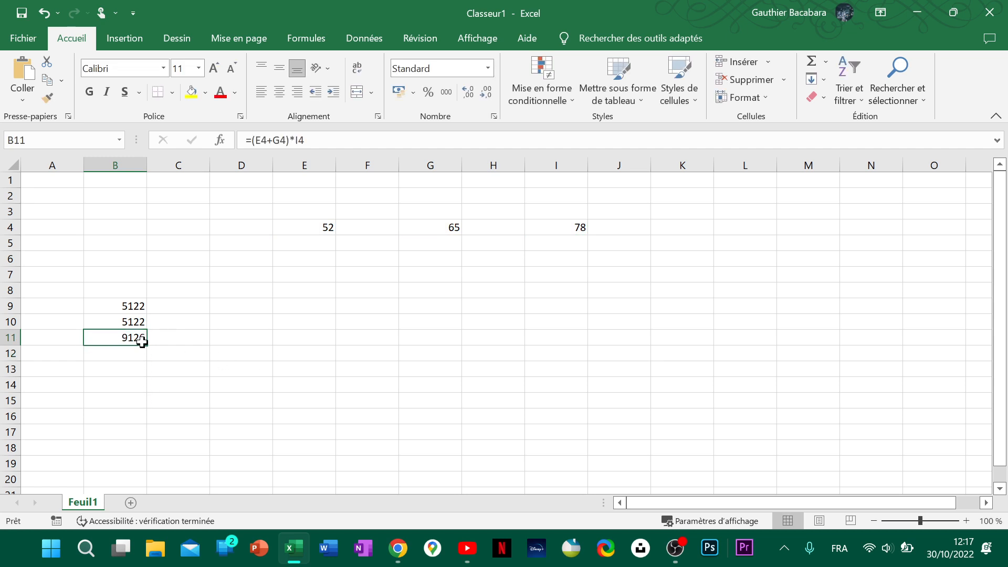
{"action": "left_click", "coordinate": [132, 304]}
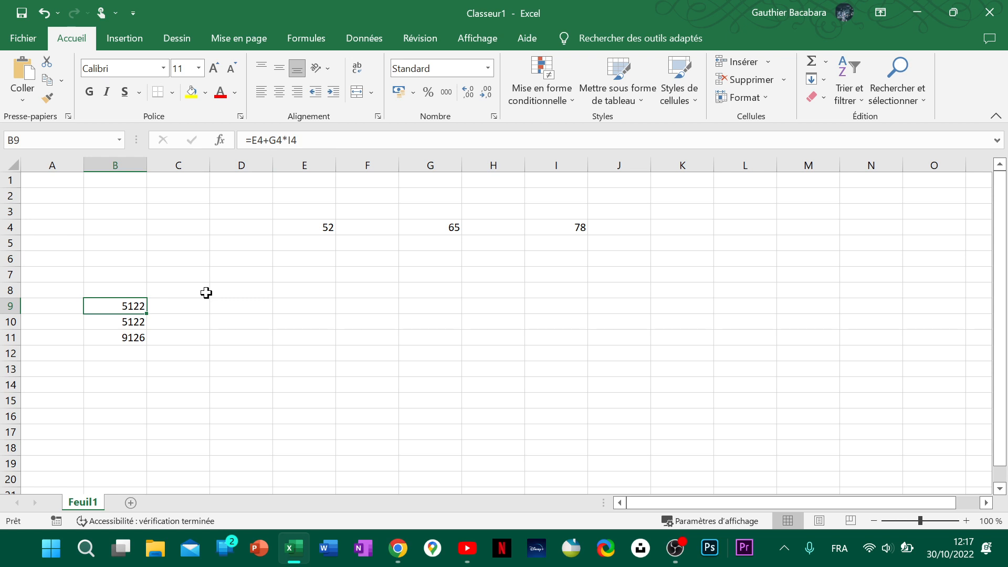
{"action": "left_click", "coordinate": [137, 348]}
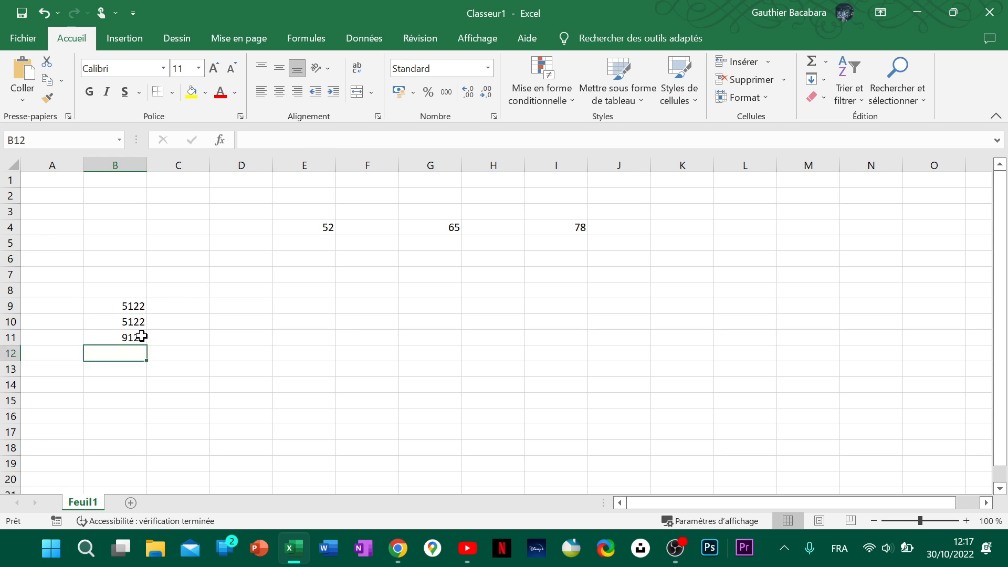
{"action": "left_click", "coordinate": [142, 336]}
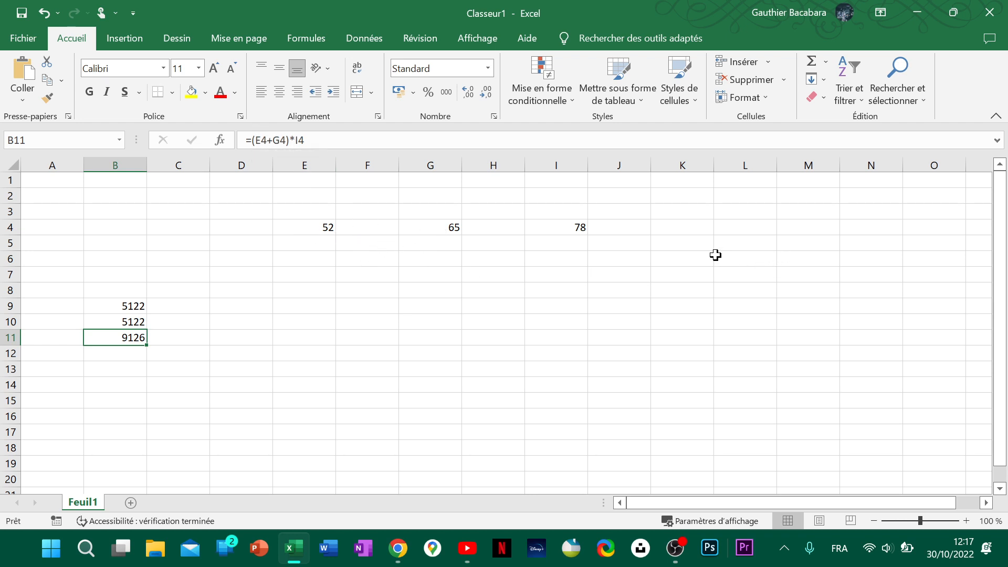
{"action": "left_click", "coordinate": [137, 324]}
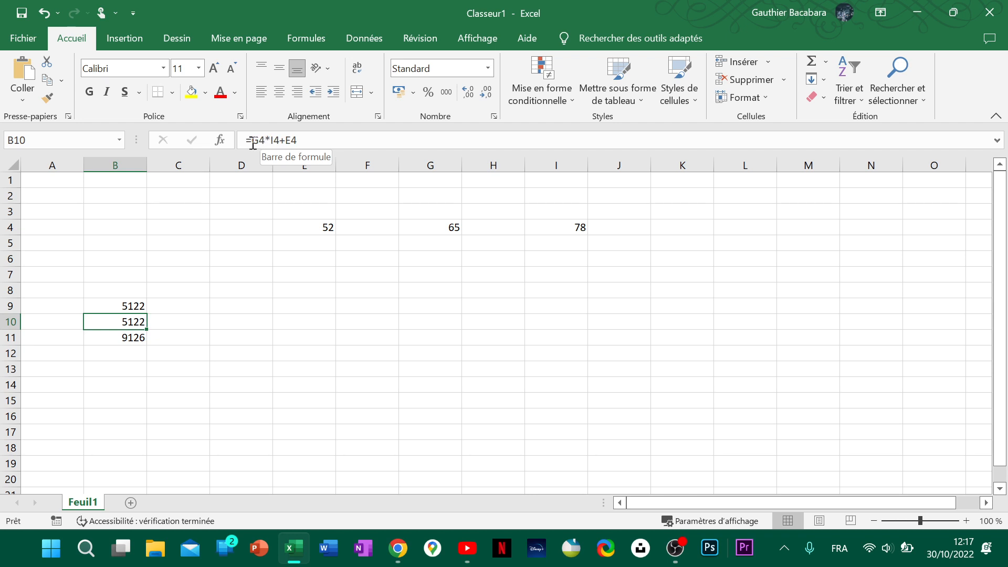
{"action": "left_click", "coordinate": [137, 308]}
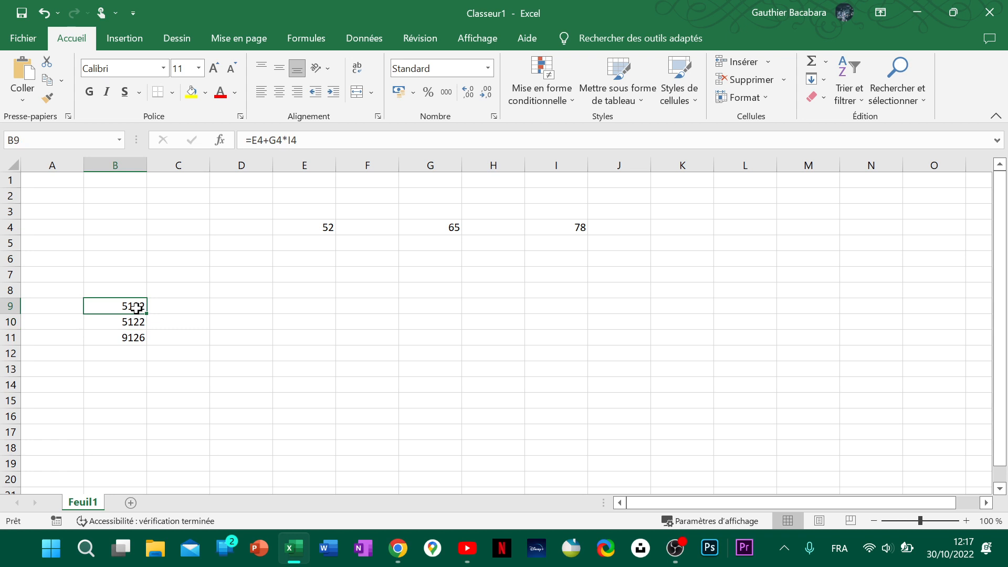
{"action": "left_click", "coordinate": [140, 336]}
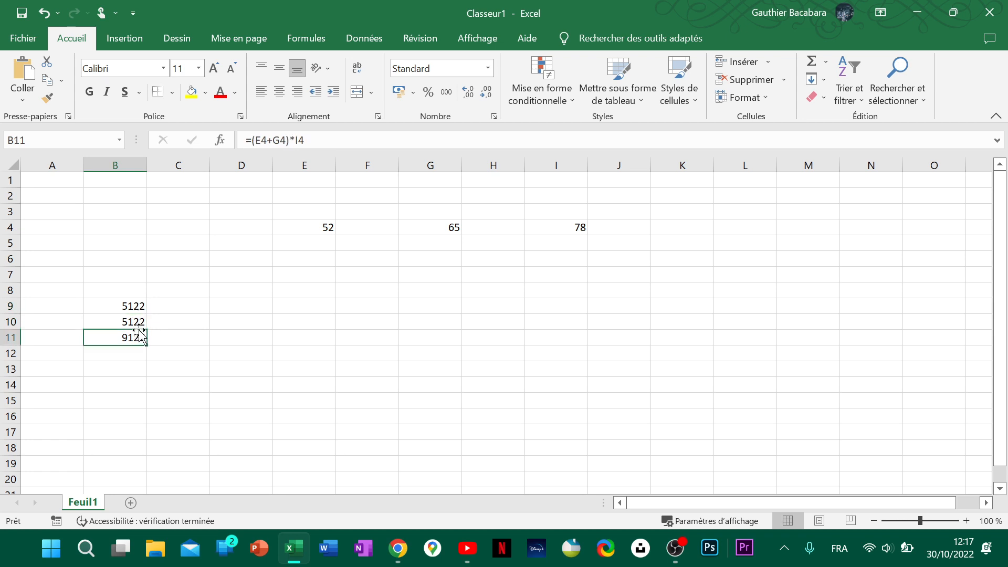
- Clear the formulas from cells B9, B10 and B11
{"action": "left_click", "coordinate": [132, 302]}
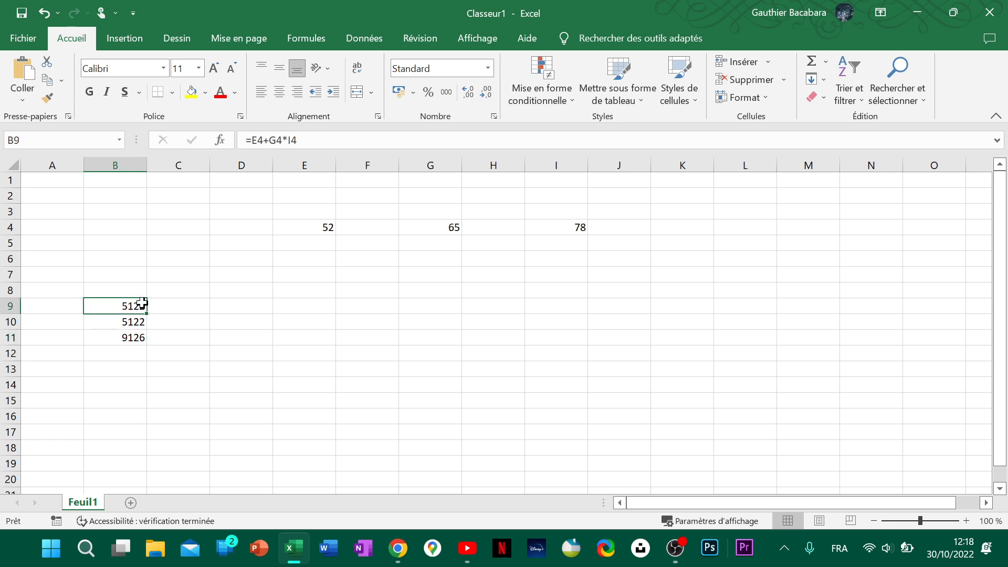
{"action": "key", "text": "BackSpace"}
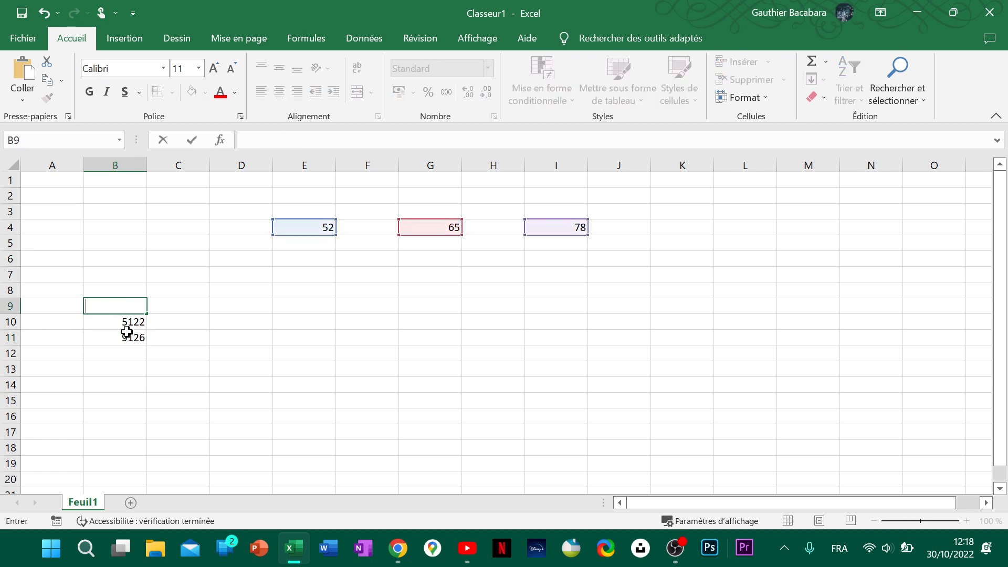
{"action": "left_click", "coordinate": [126, 327]}
{"action": "key", "text": "BackSpace"}
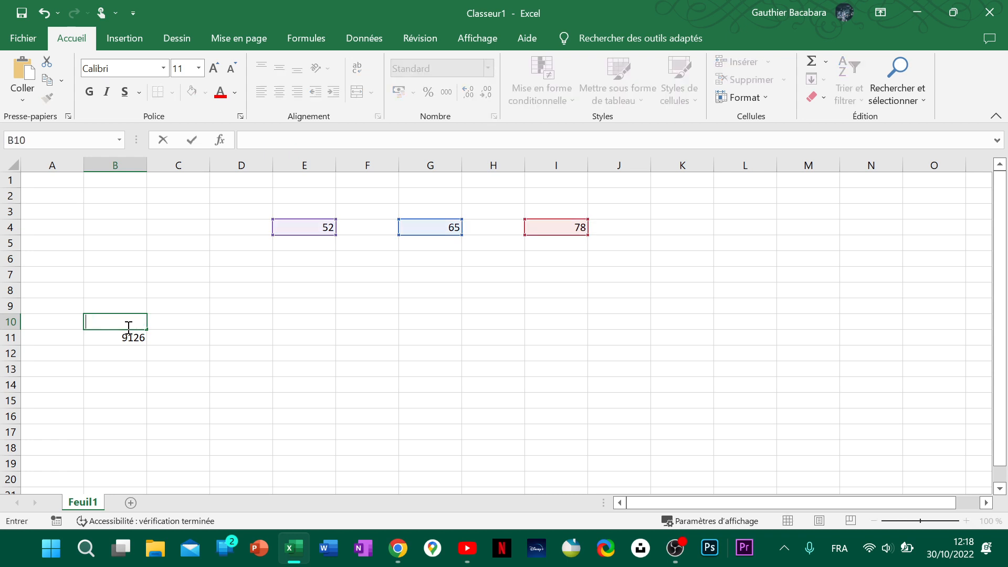
{"action": "left_click", "coordinate": [135, 334]}
{"action": "key", "text": "BackSpace"}
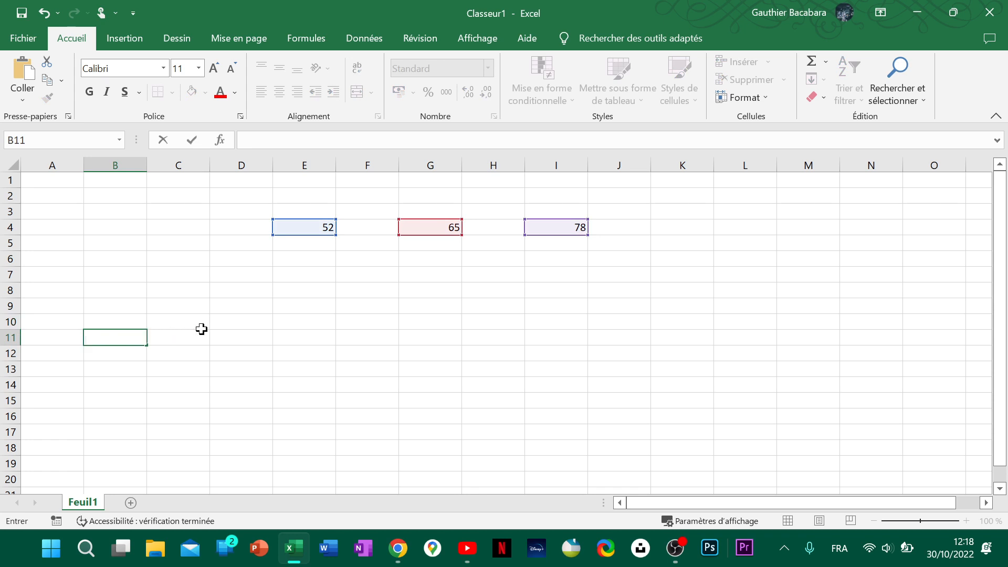
{"action": "left_click", "coordinate": [290, 294]}
{"action": "left_click", "coordinate": [323, 231]}
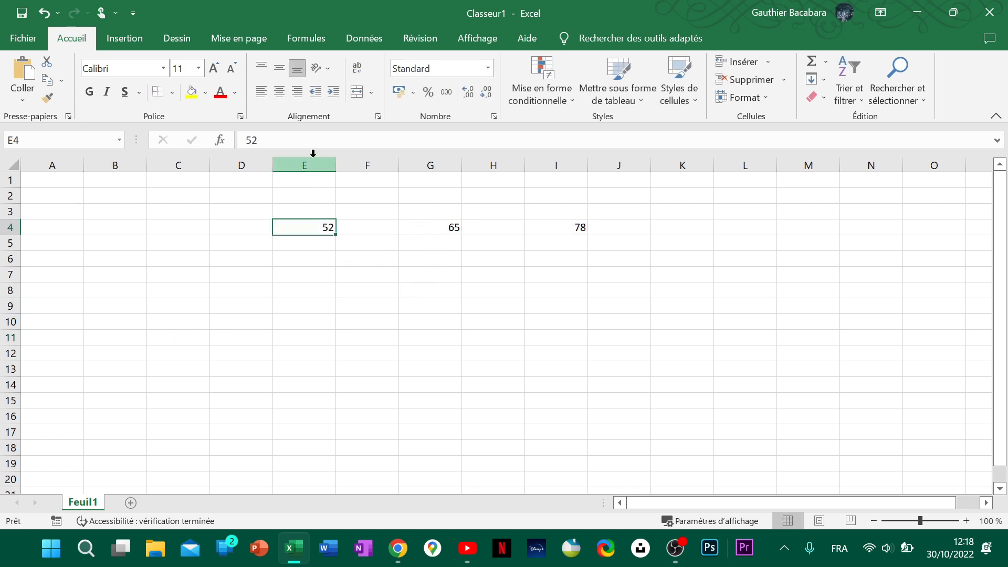
{"action": "left_click", "coordinate": [383, 258]}
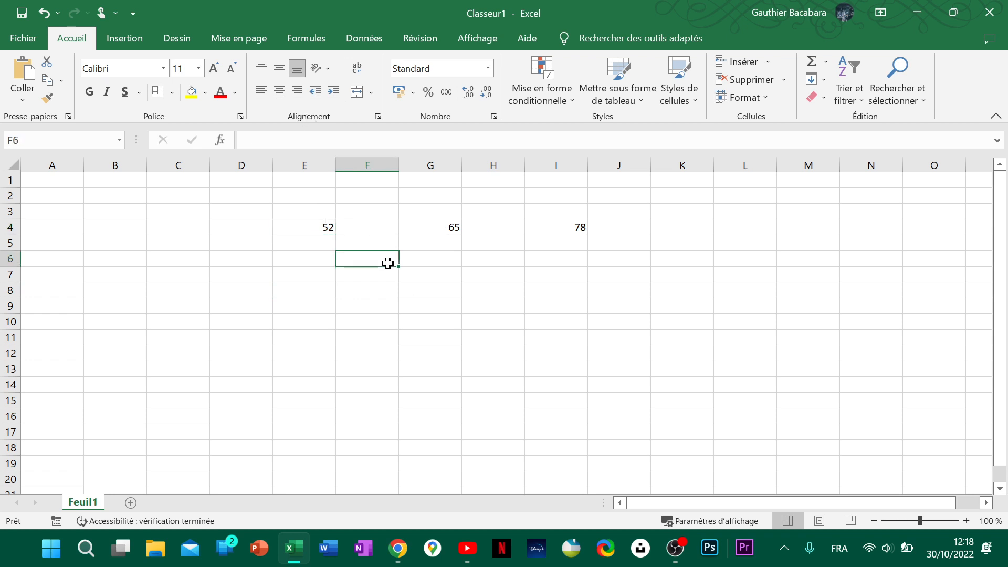
{"action": "left_click", "coordinate": [325, 224]}
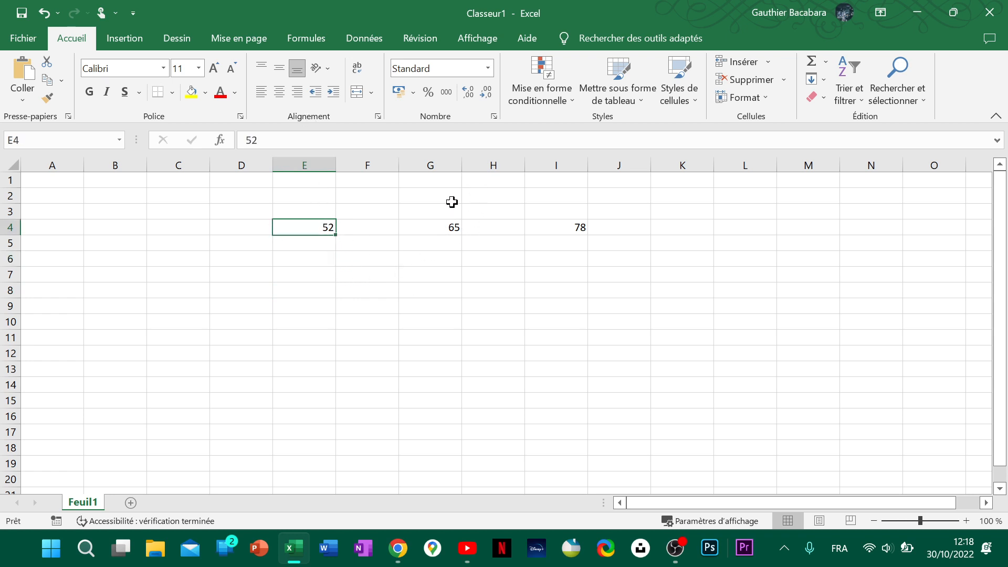
- Enter the text Bonjour in cell F7
{"action": "left_click", "coordinate": [349, 269]}
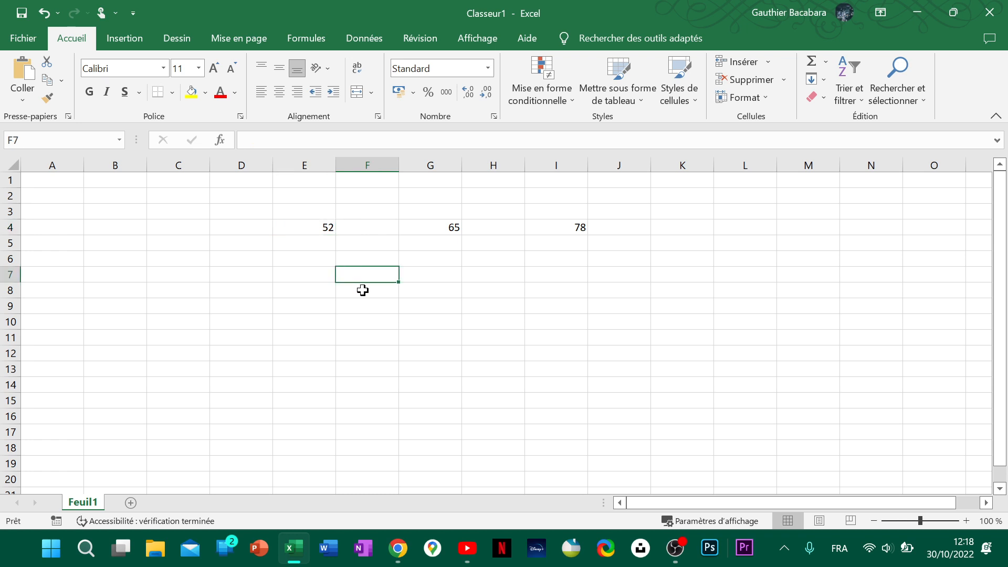
{"action": "type", "text": "Bonjout"}
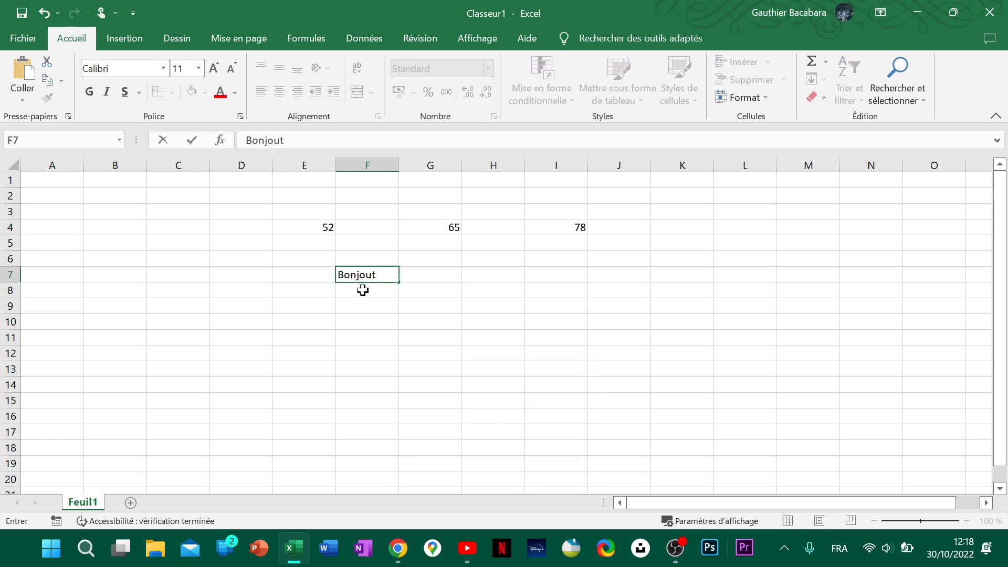
{"action": "key", "text": "BackSpace"}
{"action": "type", "text": "r"}
{"action": "key", "text": "Return"}
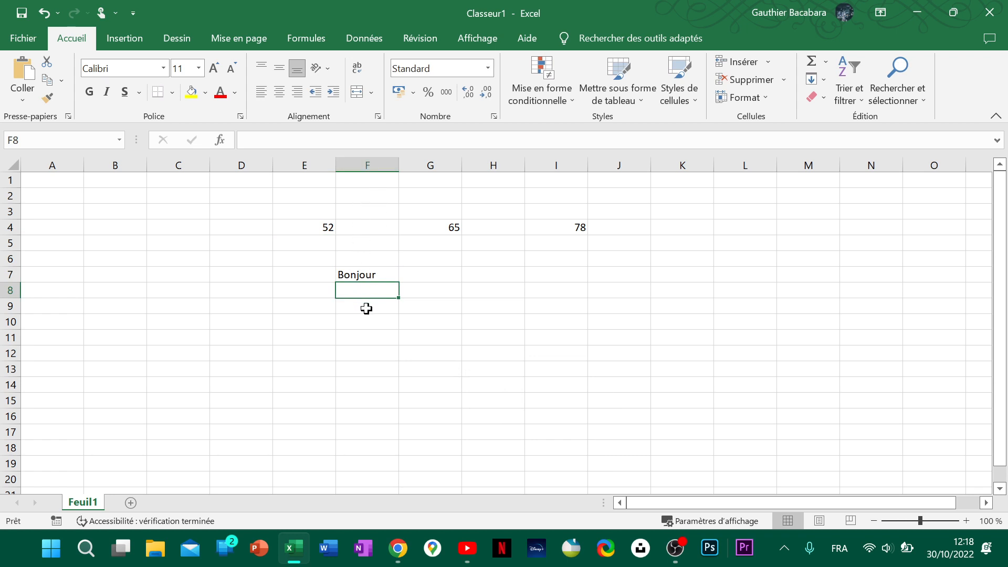
- Enter the number 25 in cell F6, directly above the text Bonjour
{"action": "left_click", "coordinate": [320, 227]}
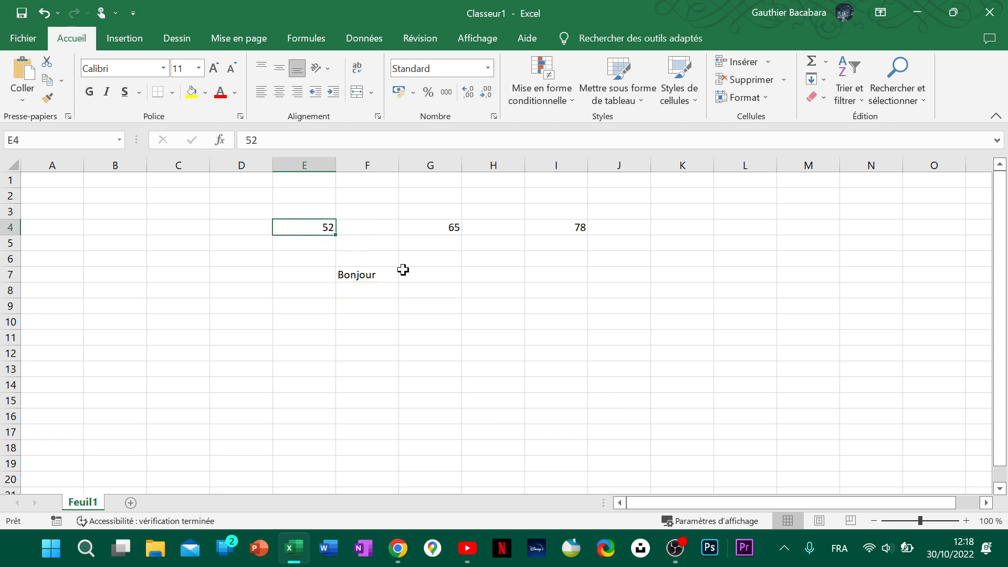
{"action": "left_click", "coordinate": [382, 262]}
{"action": "type", "text": "25"}
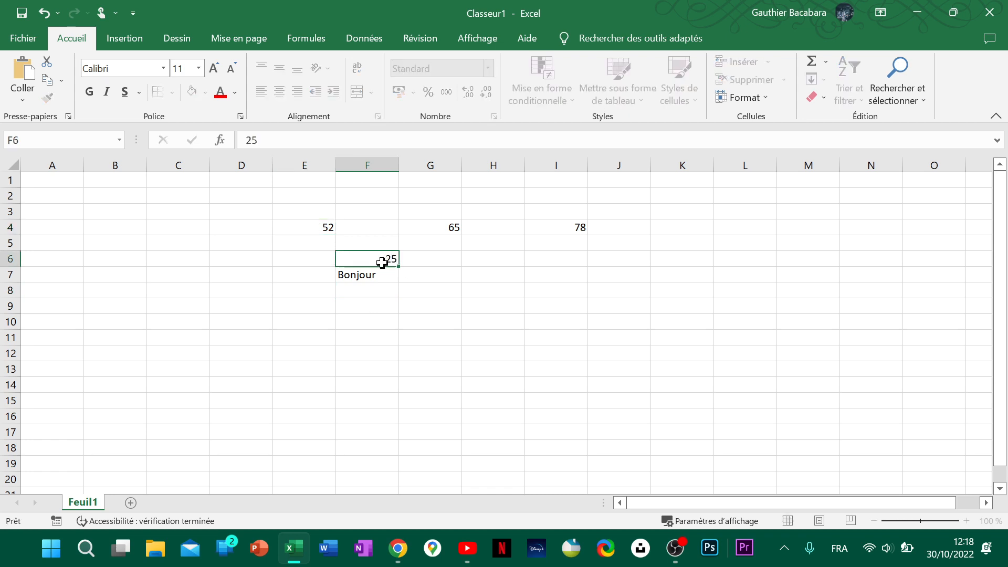
{"action": "key", "text": "Return"}
{"action": "left_click", "coordinate": [405, 317]}
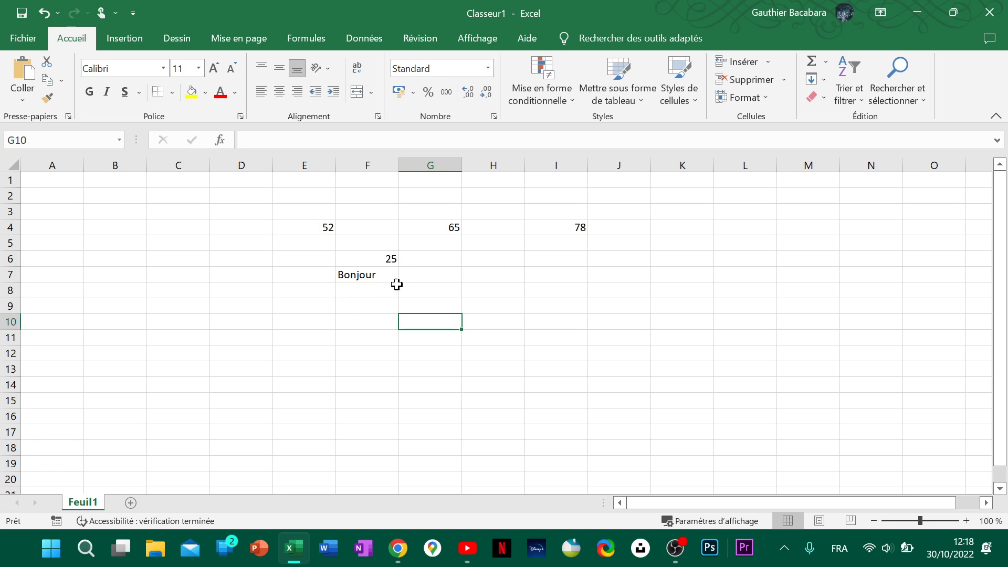
- Compare the number in cell F6 with the text in cell F7 to examine how each is aligned by default
{"action": "left_click", "coordinate": [391, 261]}
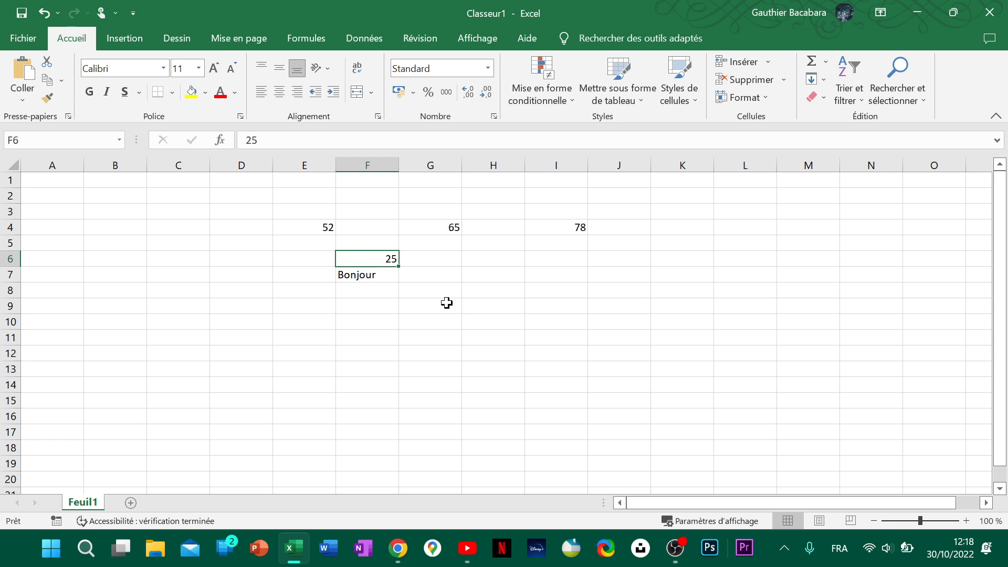
{"action": "left_click", "coordinate": [343, 275]}
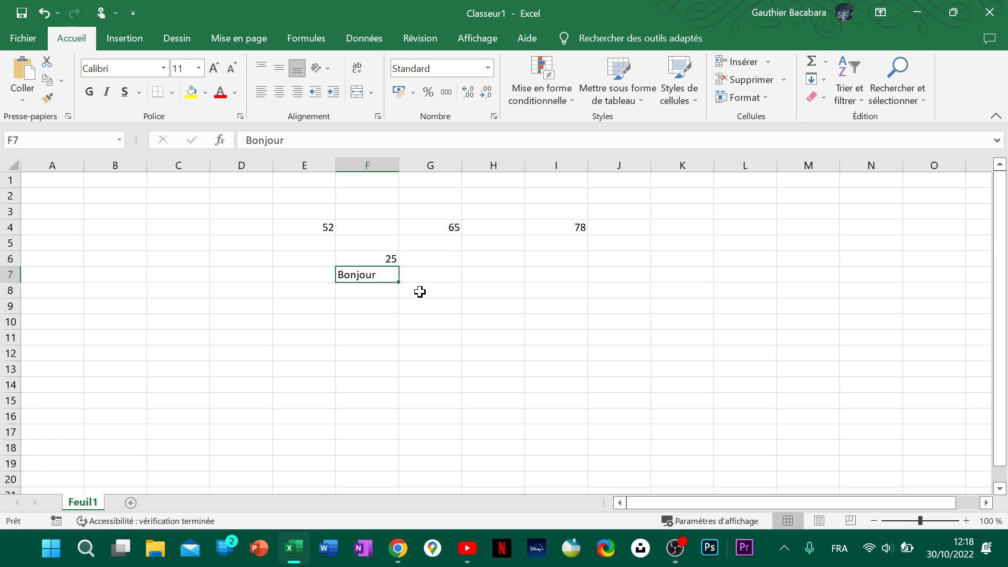
{"action": "left_click", "coordinate": [353, 260]}
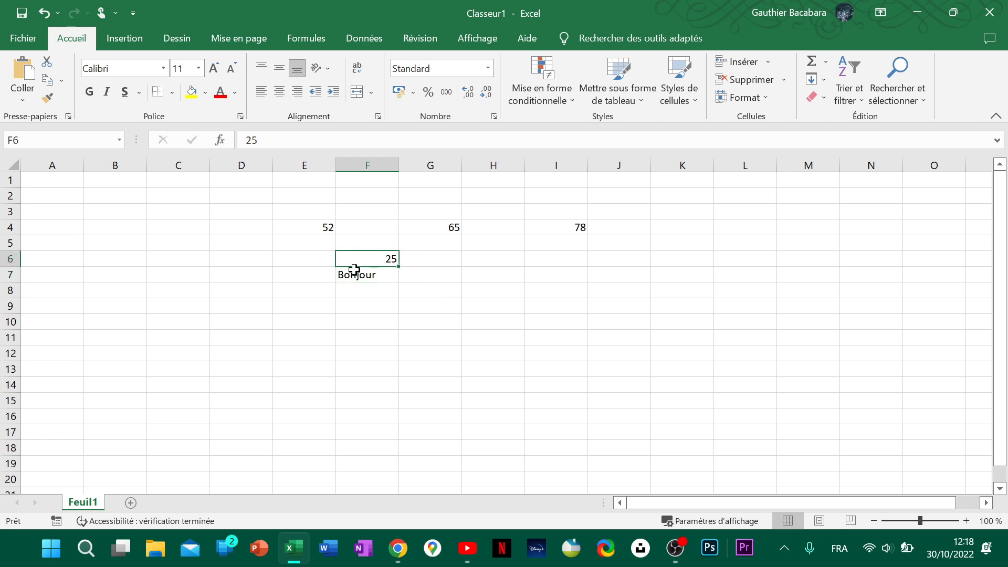
{"action": "left_click", "coordinate": [354, 269]}
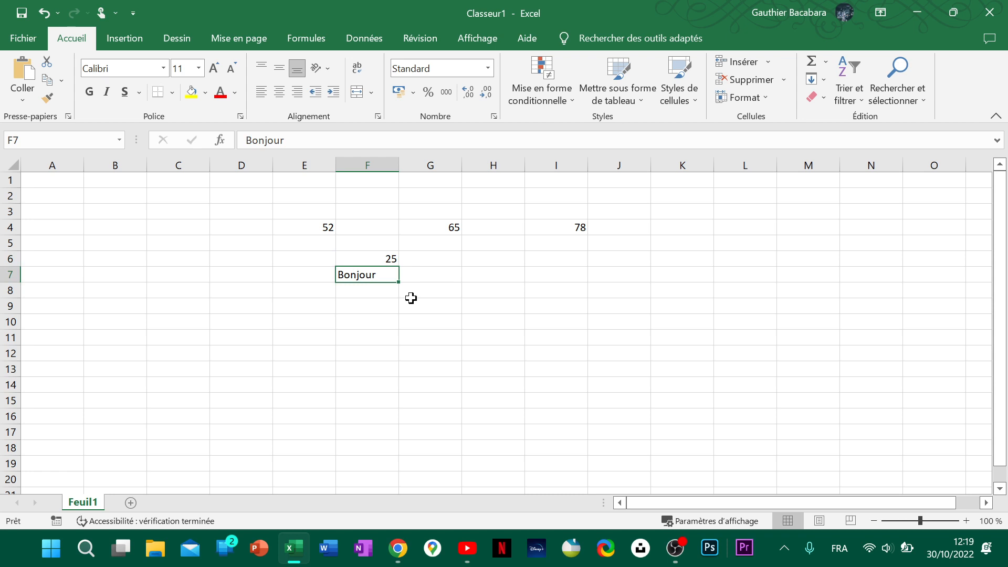
{"action": "left_click", "coordinate": [388, 259]}
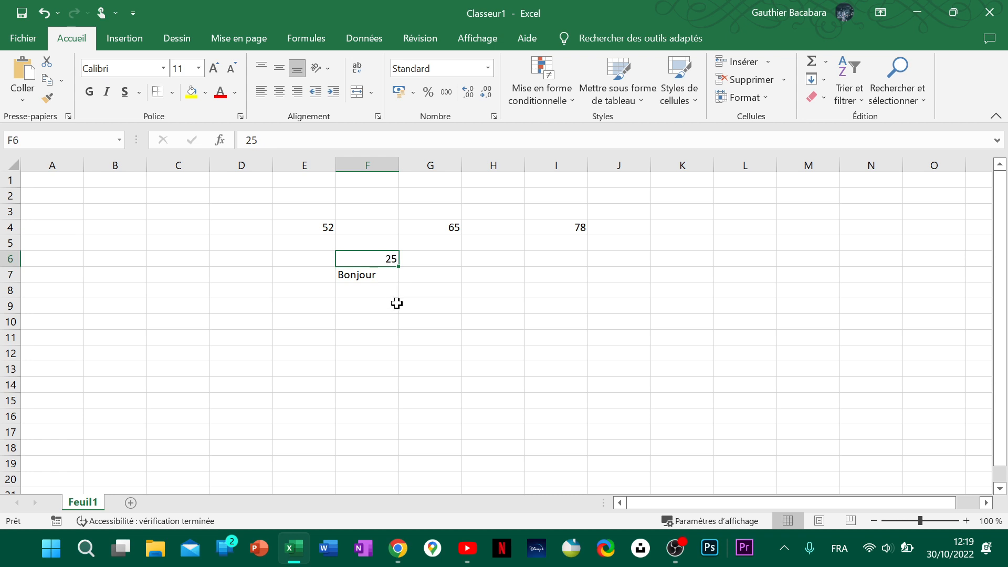
{"action": "left_click", "coordinate": [387, 280]}
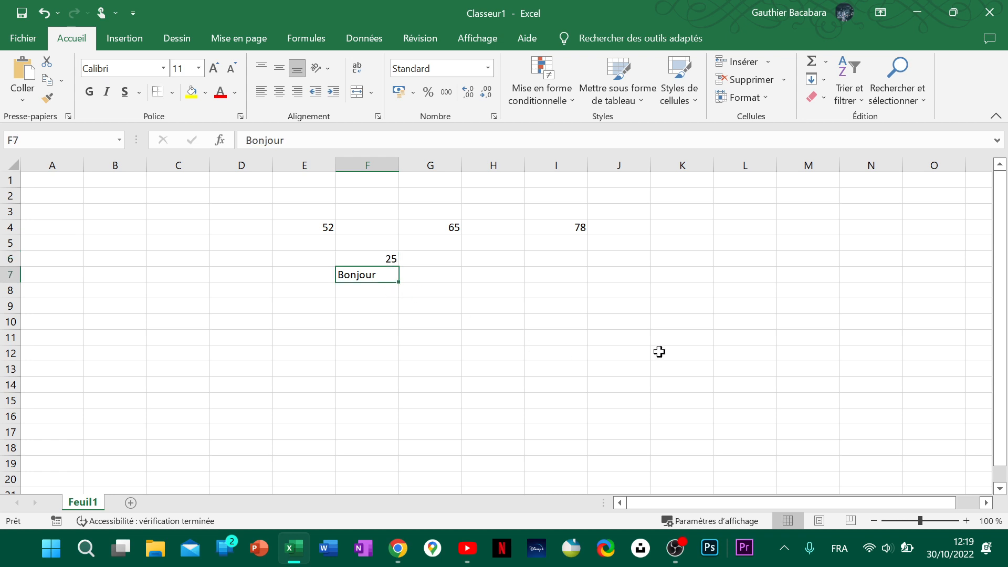